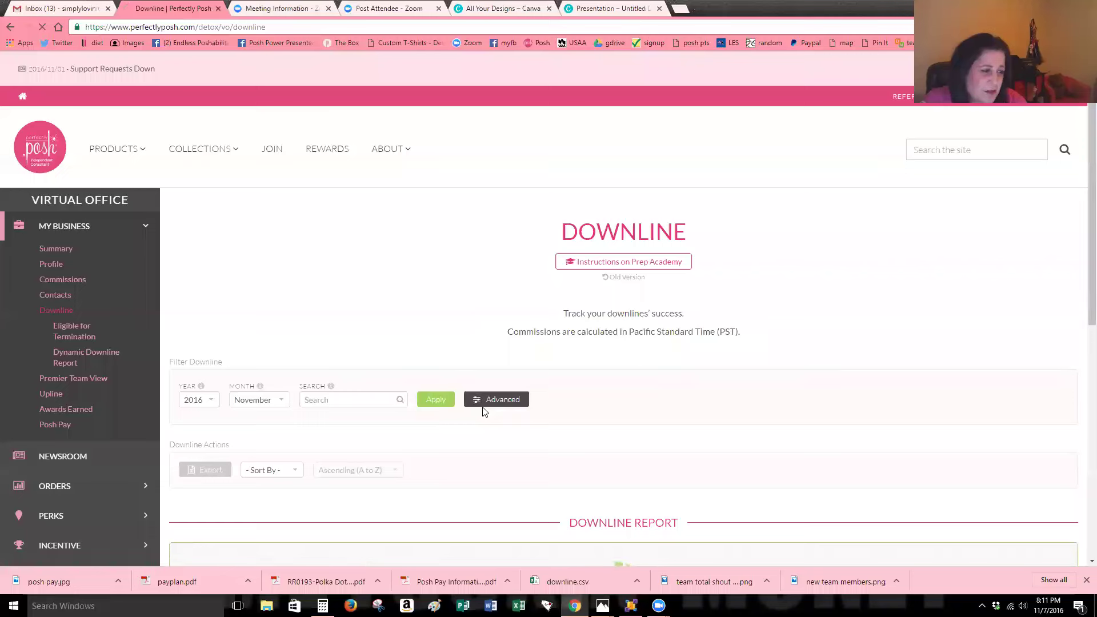
# Show the advanced downline filters and filter the November 2016 report to level 1
pyautogui.scroll(-1, 483, 411)
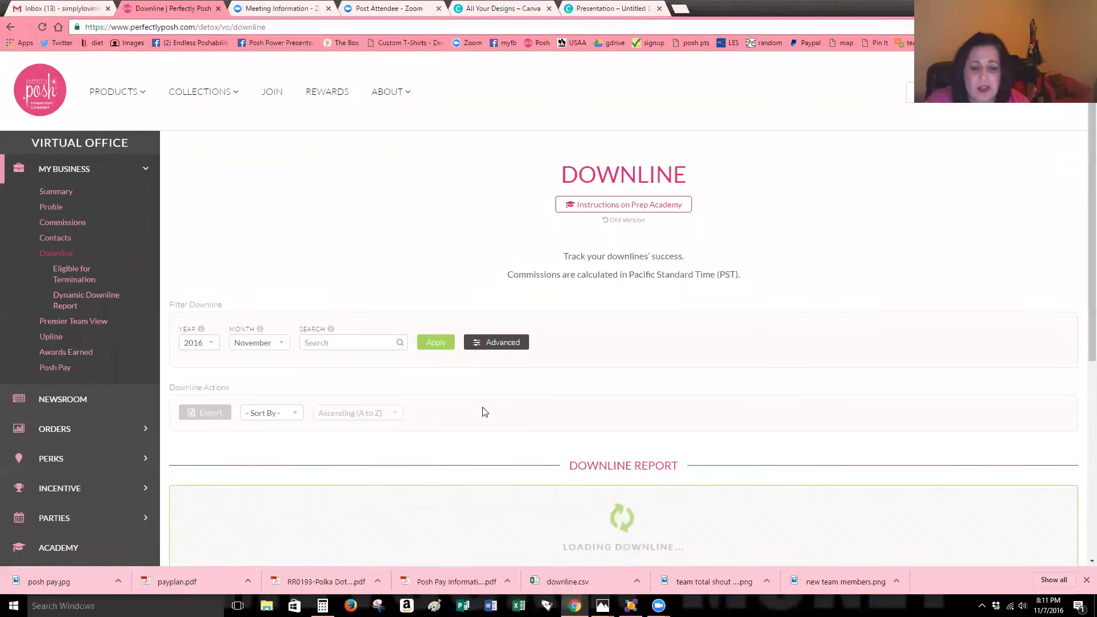
pyautogui.scroll(-2, 520, 282)
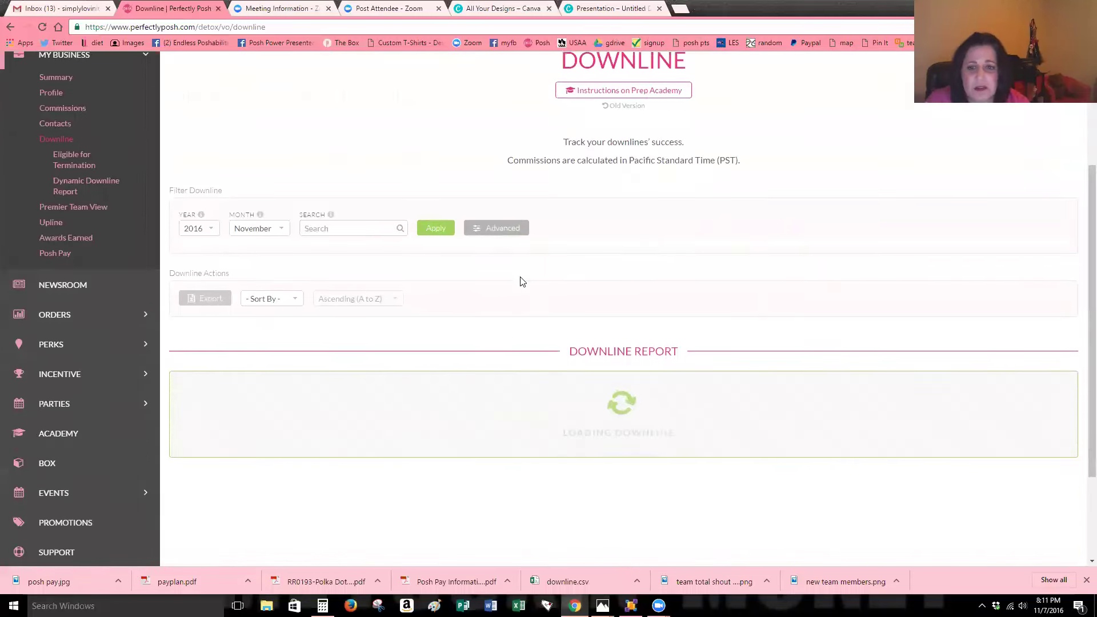
pyautogui.click(516, 228)
pyautogui.click(183, 298)
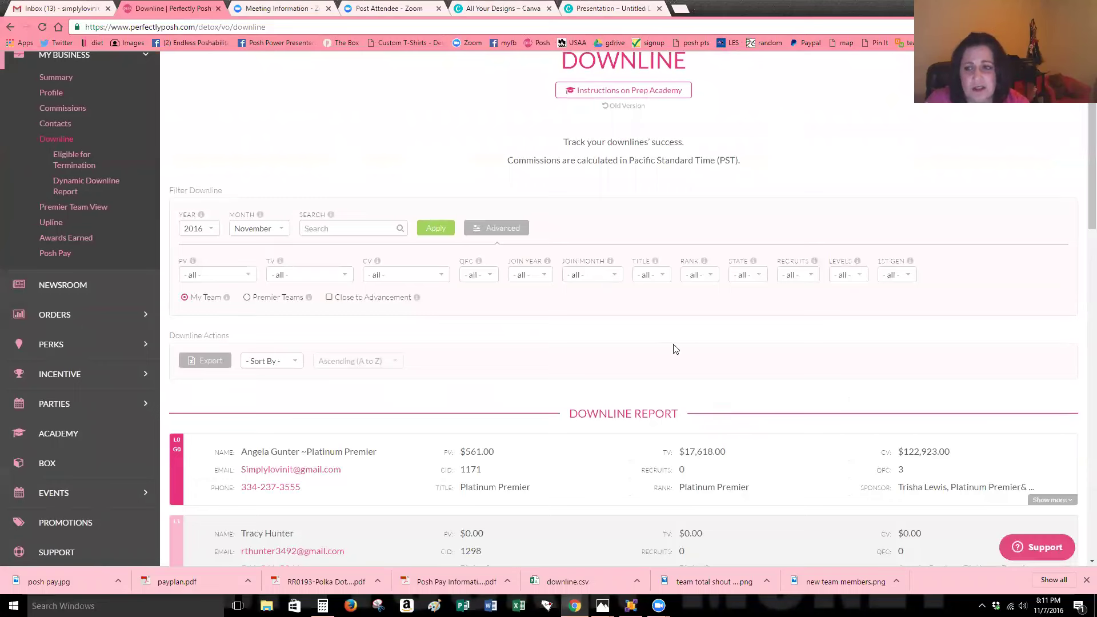
pyautogui.click(854, 276)
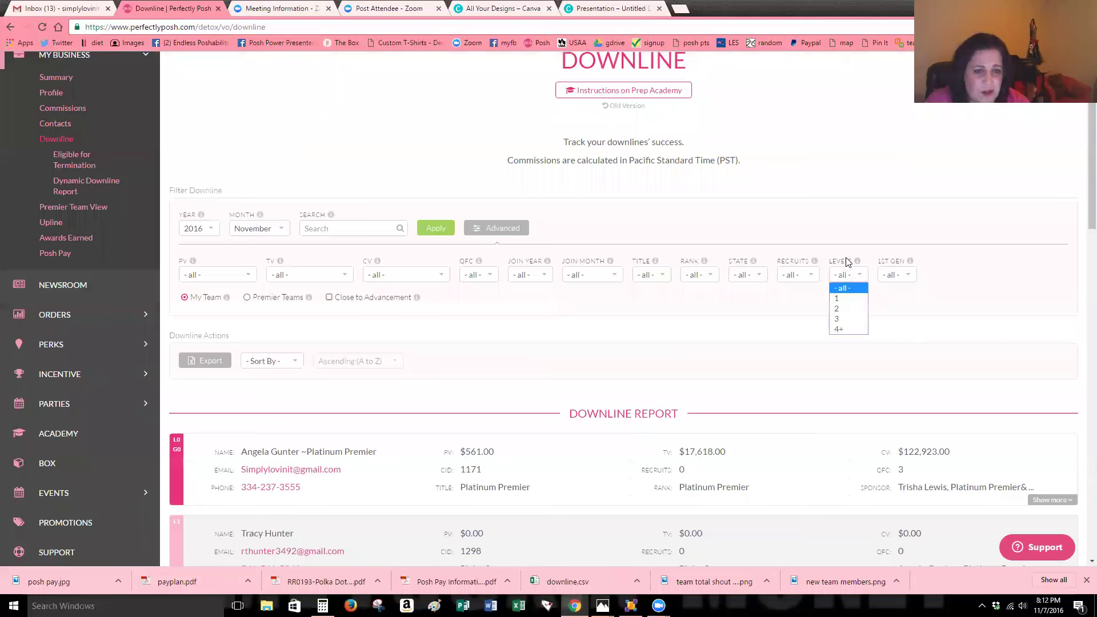
pyautogui.click(835, 301)
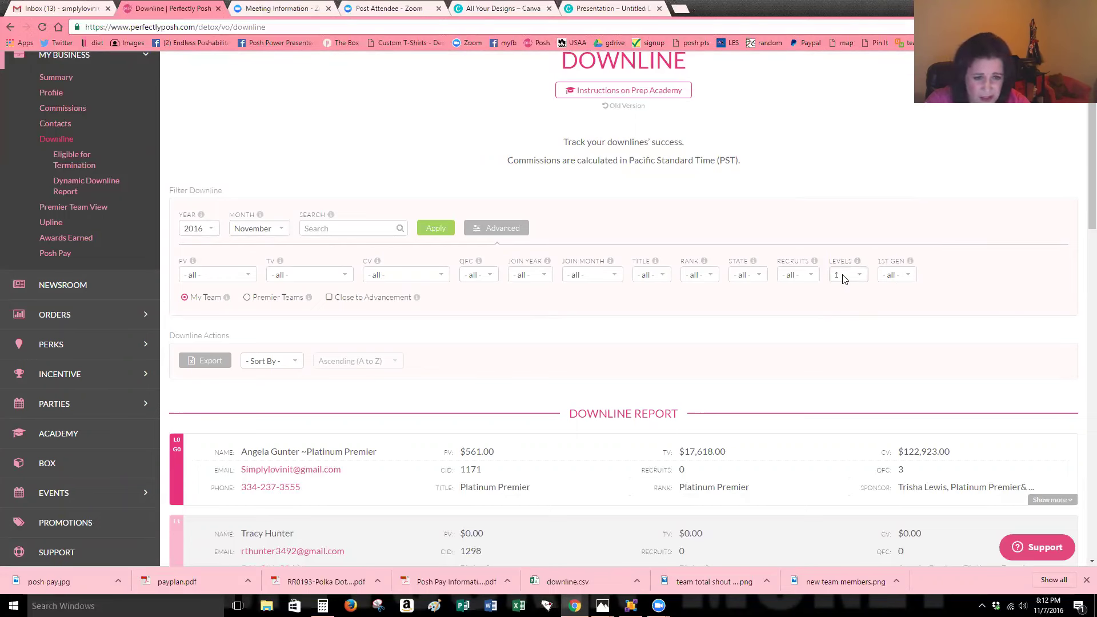
pyautogui.click(437, 228)
# Look through the filtered downline report, examining the team members' titles, volumes and sponsors
pyautogui.scroll(-7, 534, 369)
pyautogui.scroll(-10, 535, 368)
pyautogui.click(697, 499)
pyautogui.scroll(15, 489, 276)
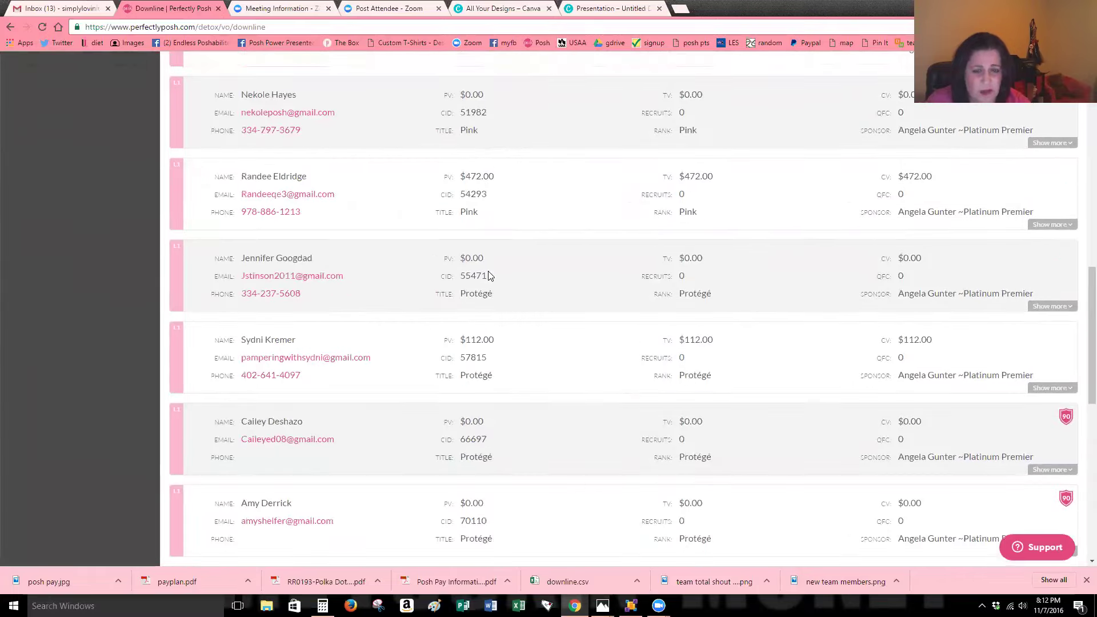
pyautogui.scroll(-8, 489, 276)
pyautogui.scroll(-1, 488, 276)
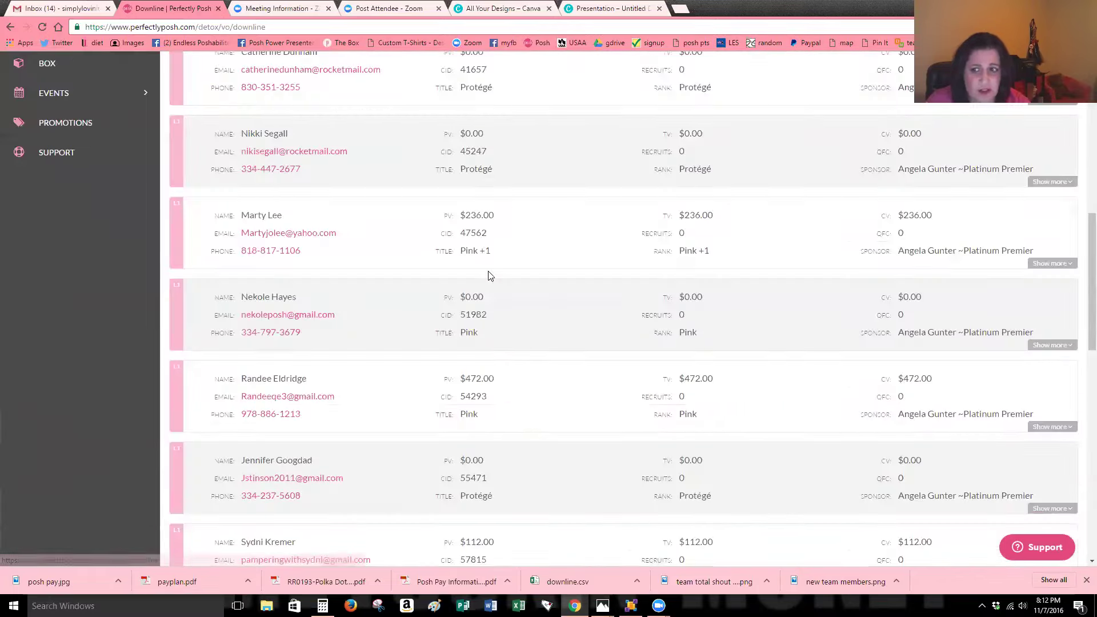
pyautogui.scroll(10, 488, 277)
pyautogui.scroll(-2, 487, 277)
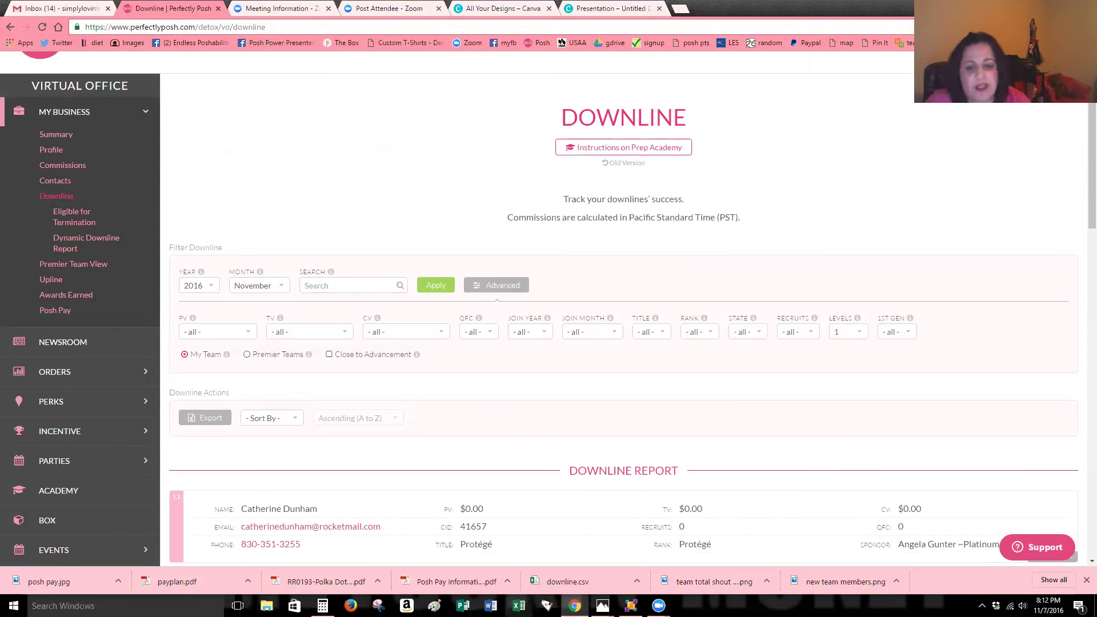
# Open a blank workbook in Excel and return to the downline report in Chrome
pyautogui.click(519, 606)
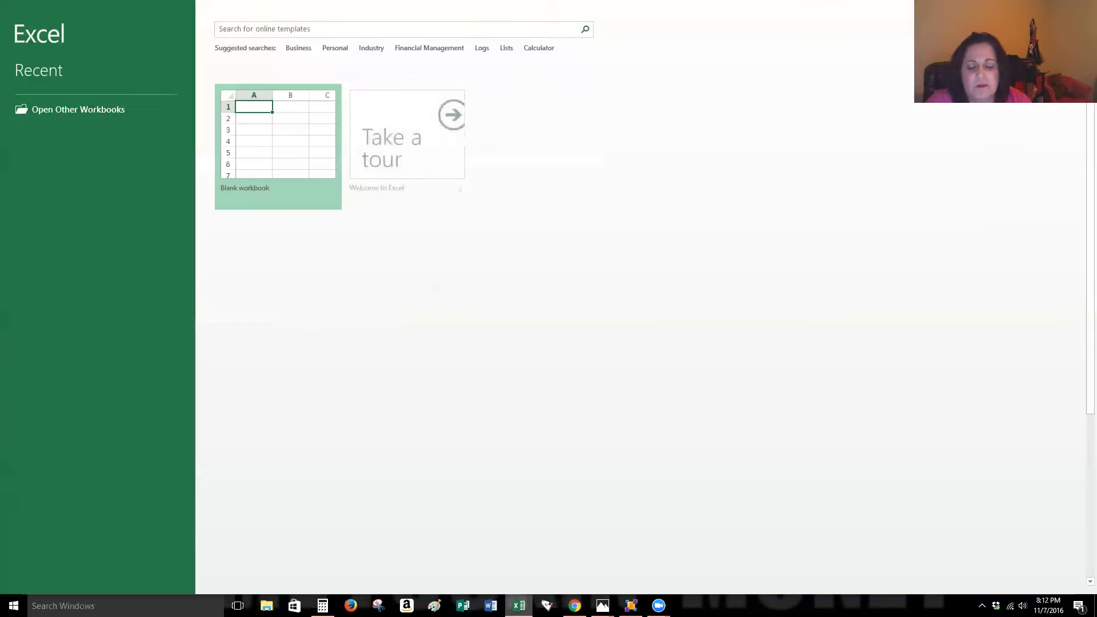
pyautogui.click(271, 166)
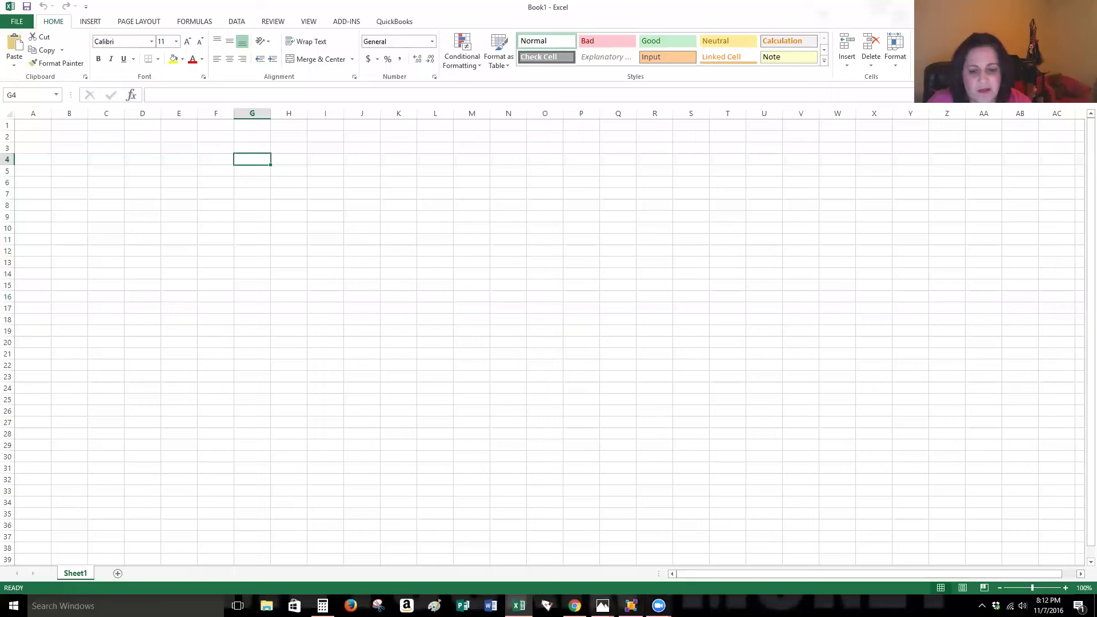
pyautogui.click(575, 606)
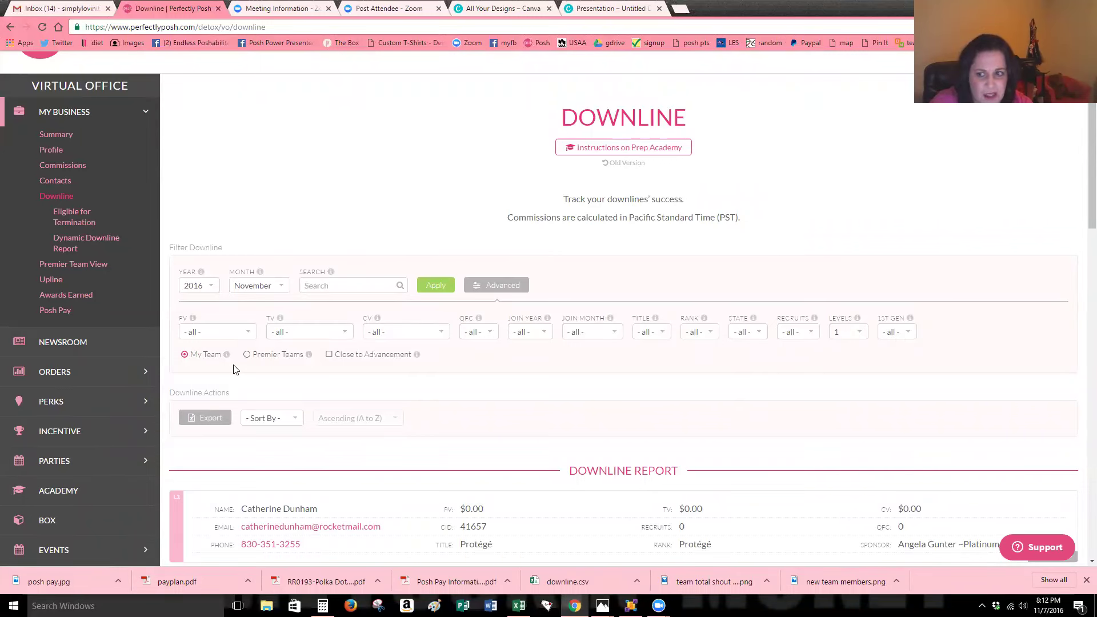
pyautogui.click(211, 417)
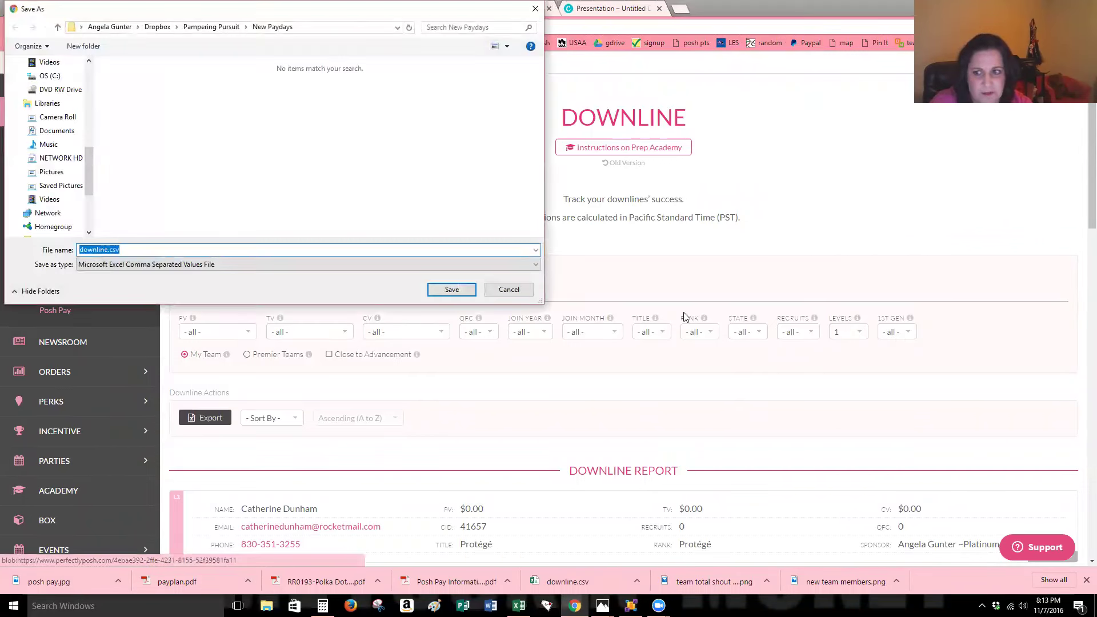
pyautogui.click(122, 27)
pyautogui.doubleClick(135, 115)
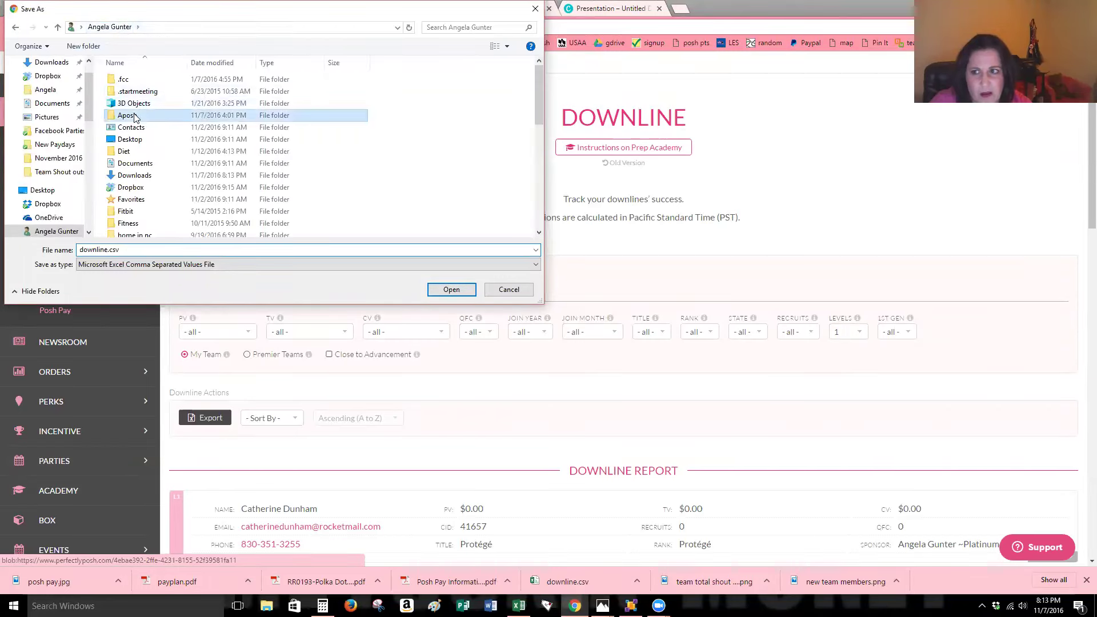
pyautogui.scroll(-2, 329, 123)
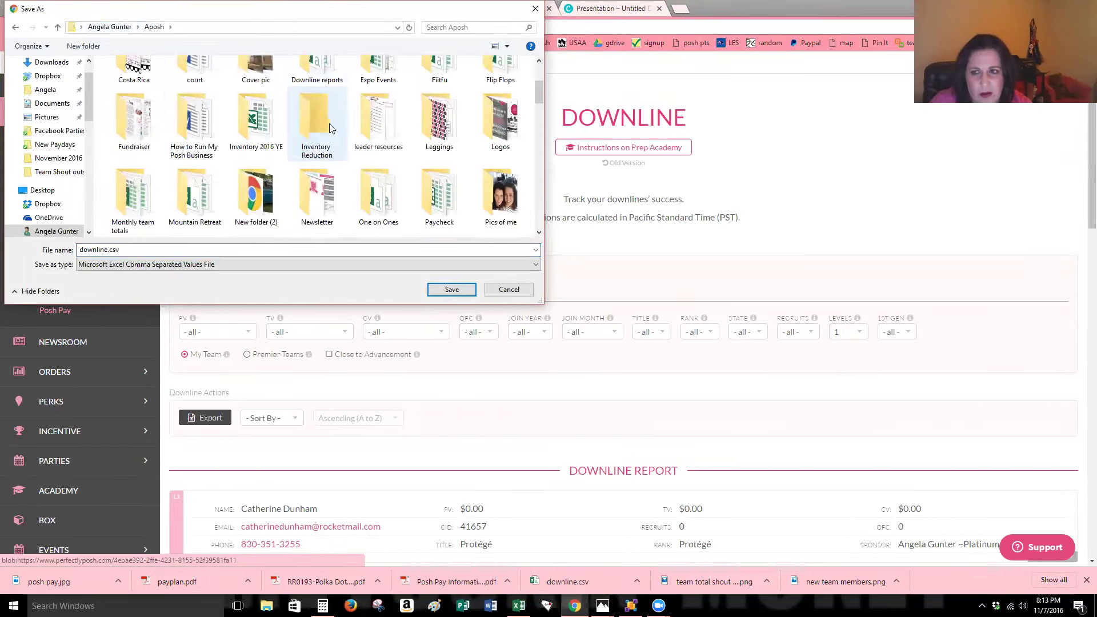
pyautogui.doubleClick(156, 203)
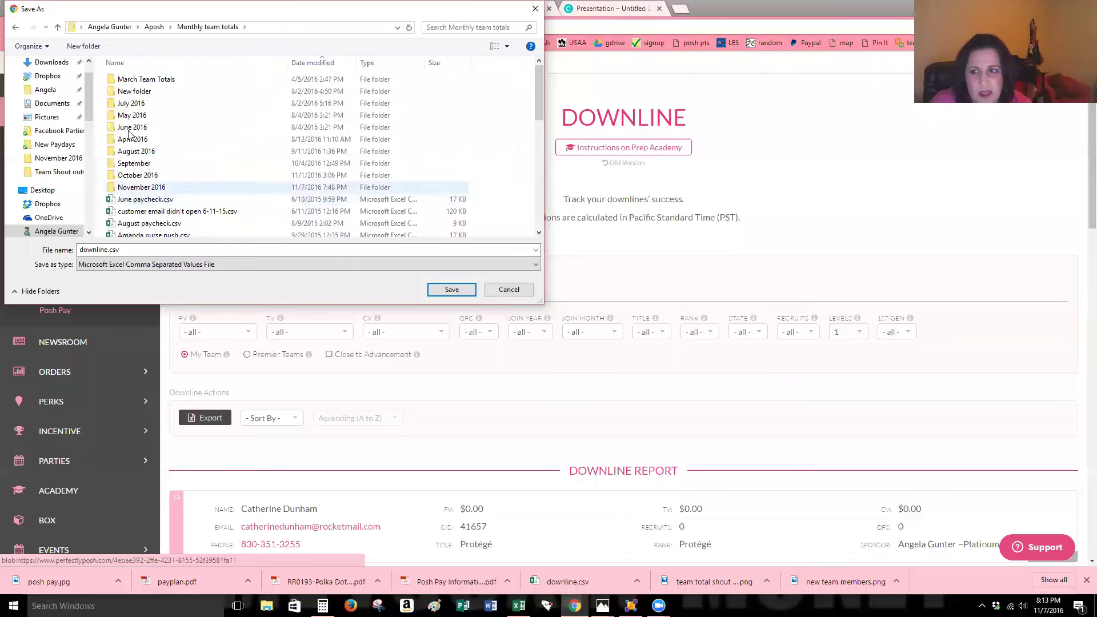
pyautogui.doubleClick(141, 189)
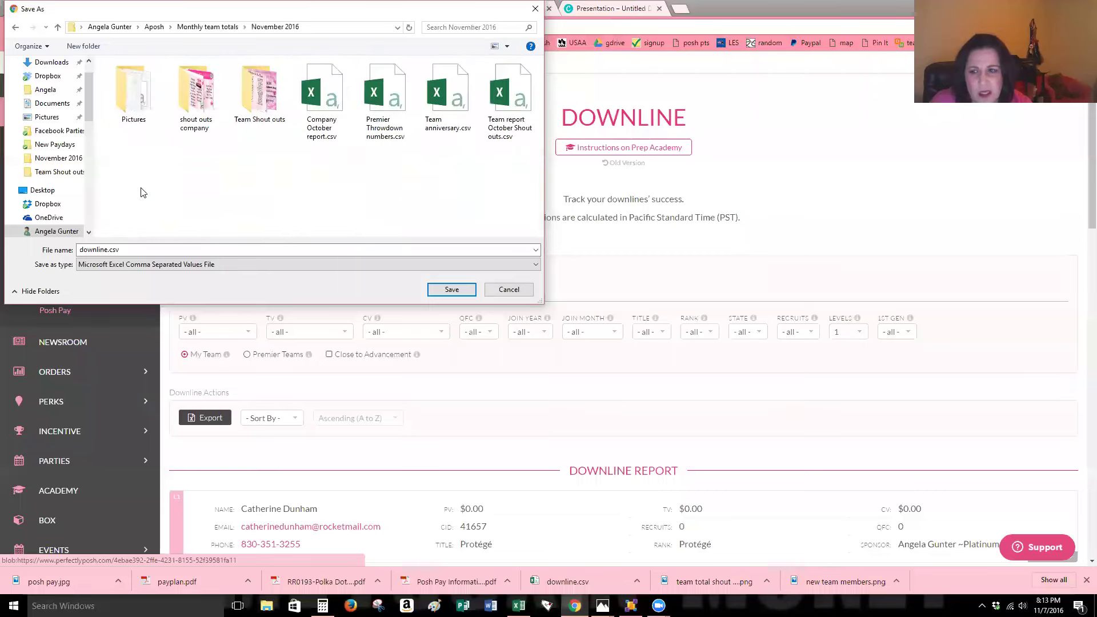
pyautogui.click(531, 289)
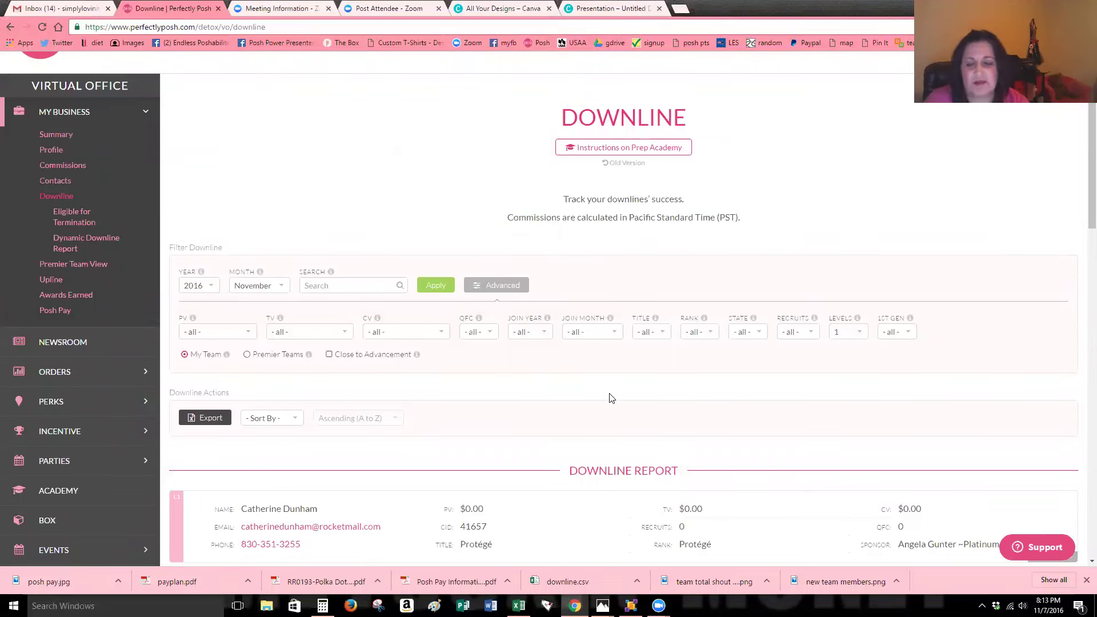
# Export the filtered downline report as a CSV named test in the Aposh > Monthly team totals > November 2016 folder
pyautogui.click(190, 418)
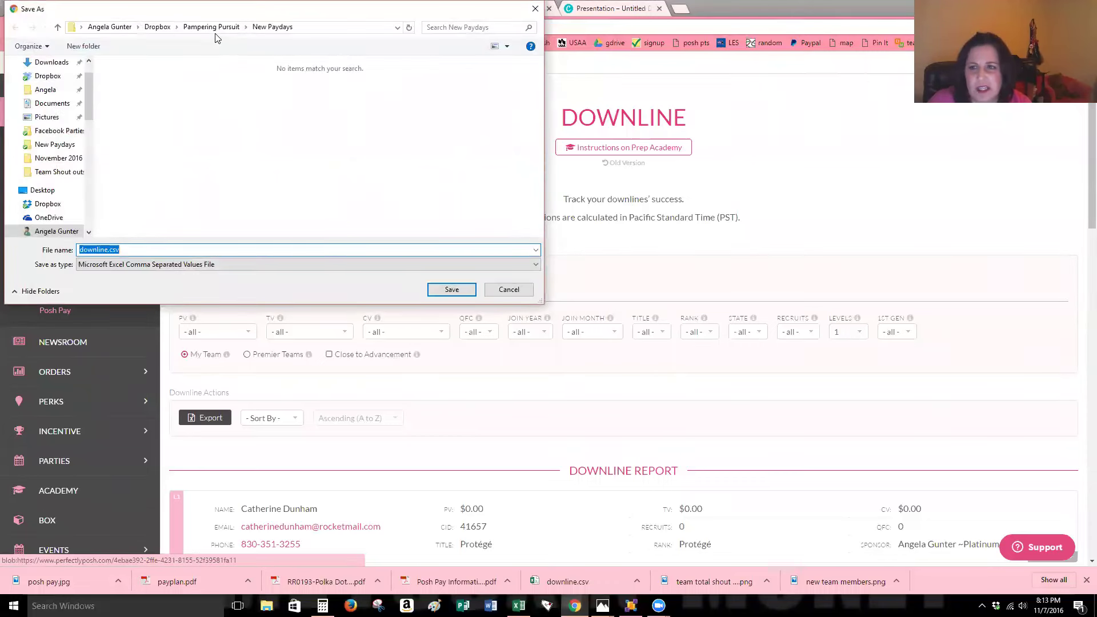
pyautogui.click(121, 27)
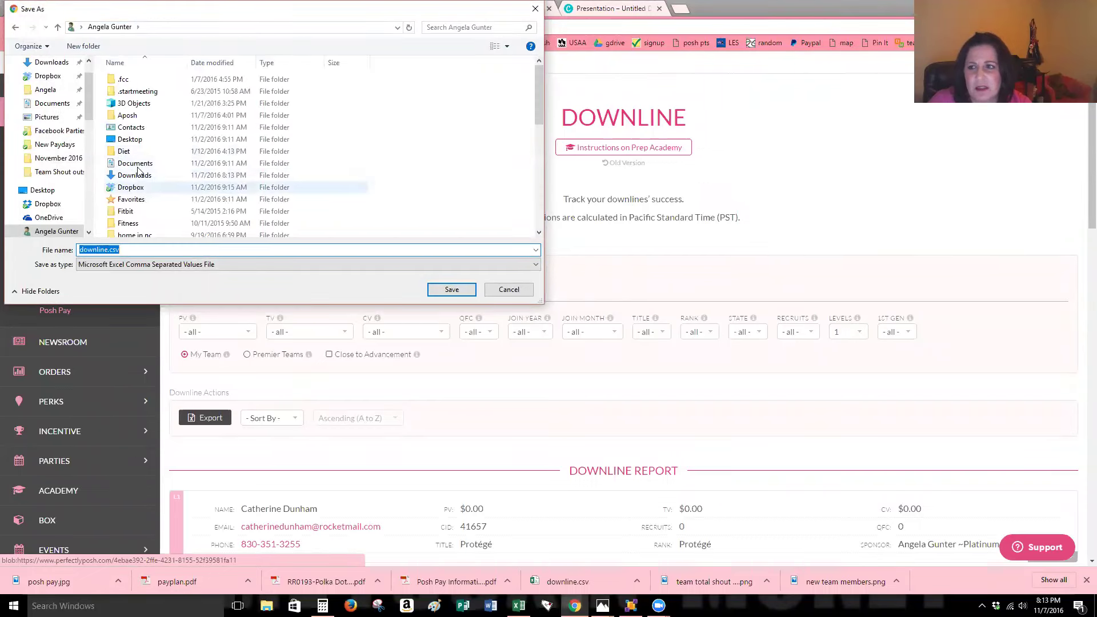
pyautogui.doubleClick(128, 114)
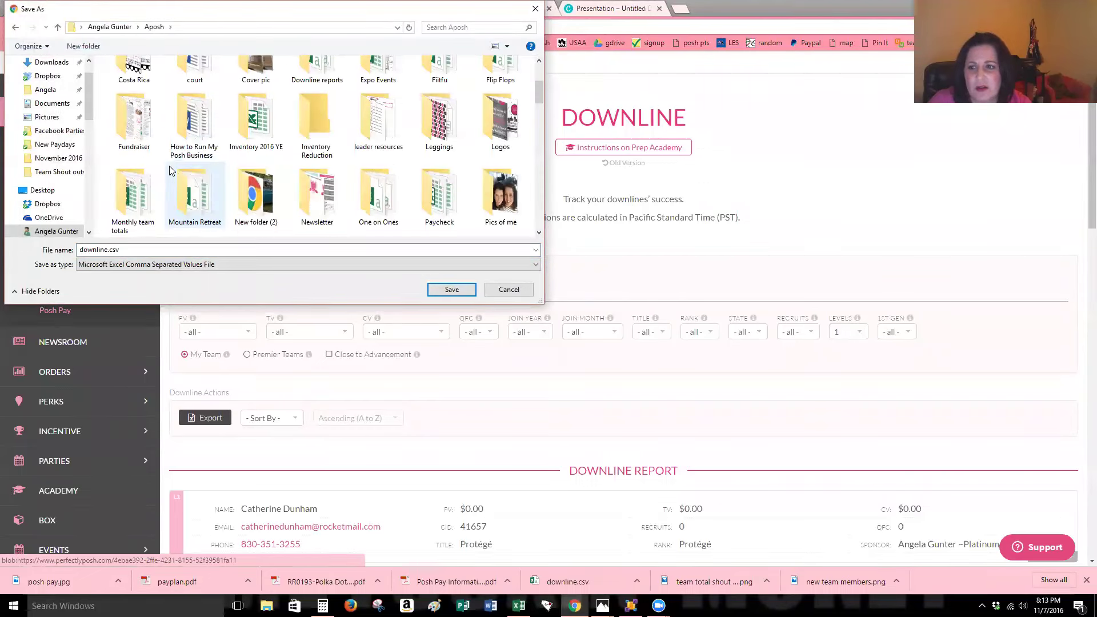
pyautogui.doubleClick(154, 189)
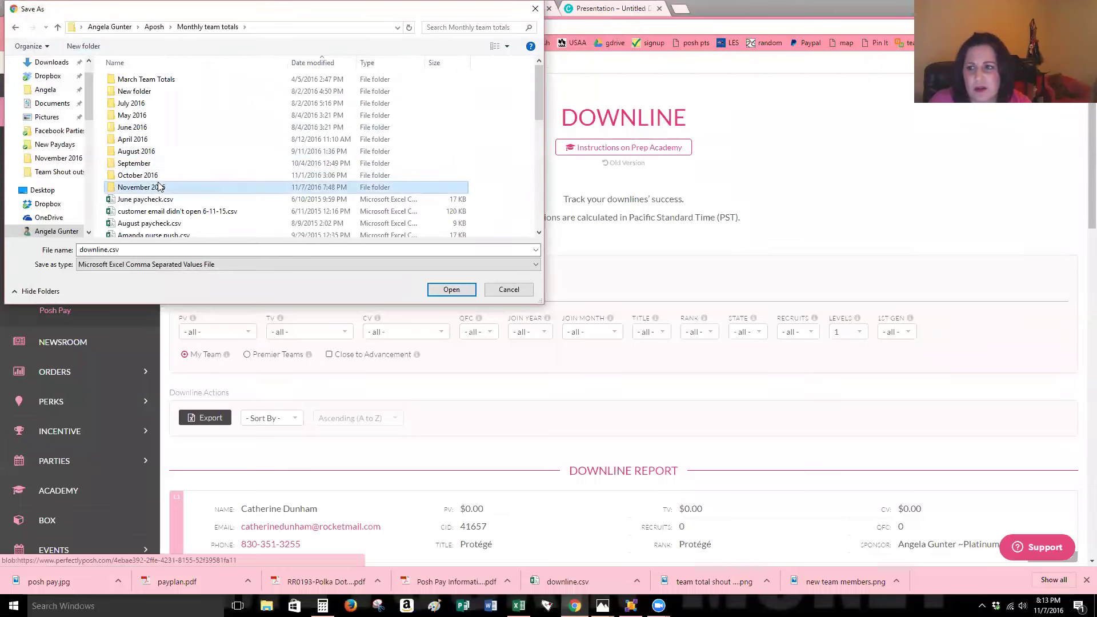
pyautogui.doubleClick(160, 187)
pyautogui.click(208, 249)
pyautogui.write('test')
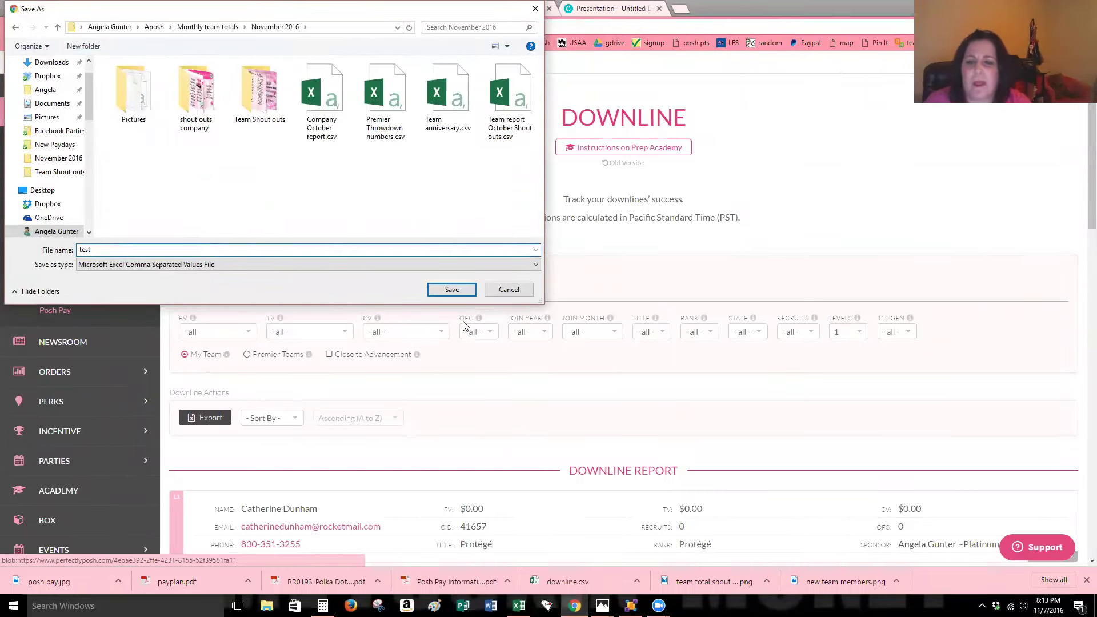
pyautogui.click(451, 290)
# Open the exported test file in Excel and sort the whole sheet by Title from A to Z
pyautogui.click(79, 590)
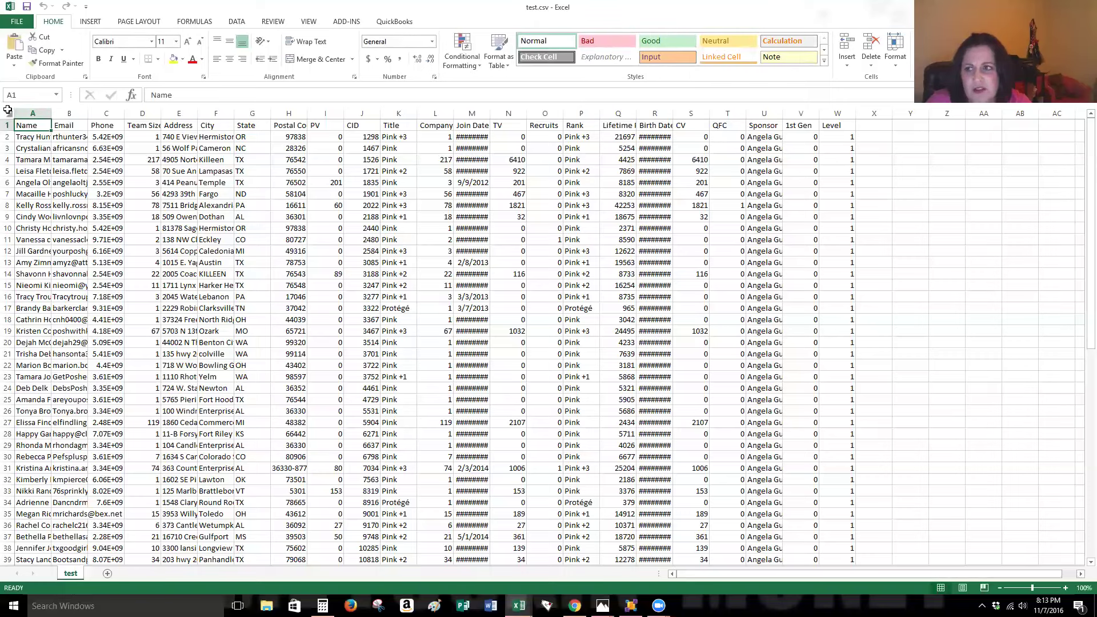
pyautogui.click(8, 112)
pyautogui.click(981, 48)
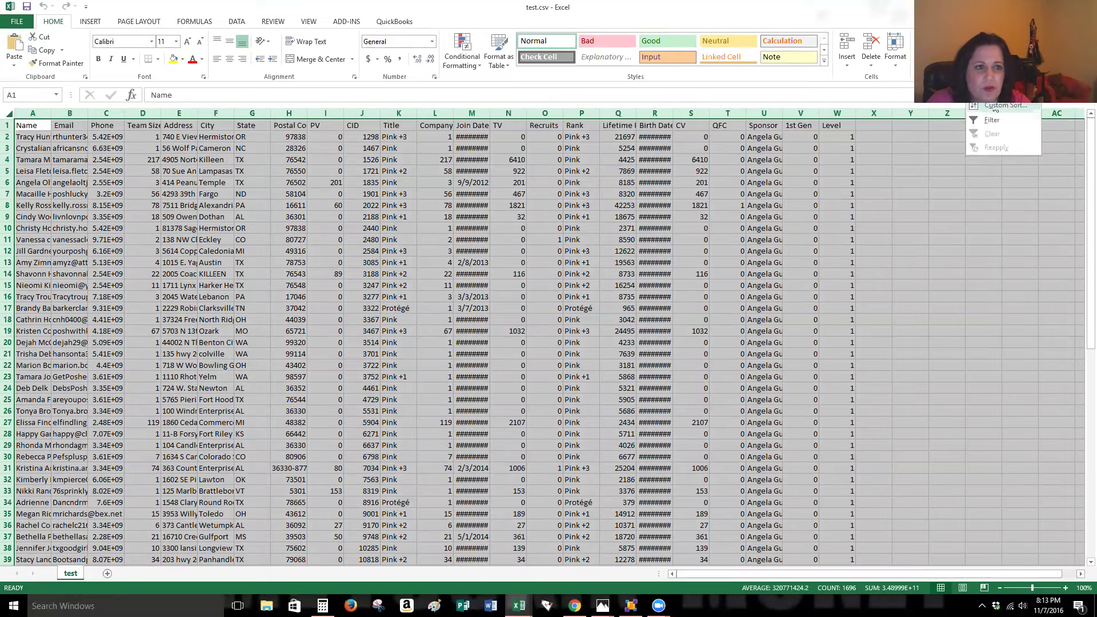
pyautogui.click(995, 108)
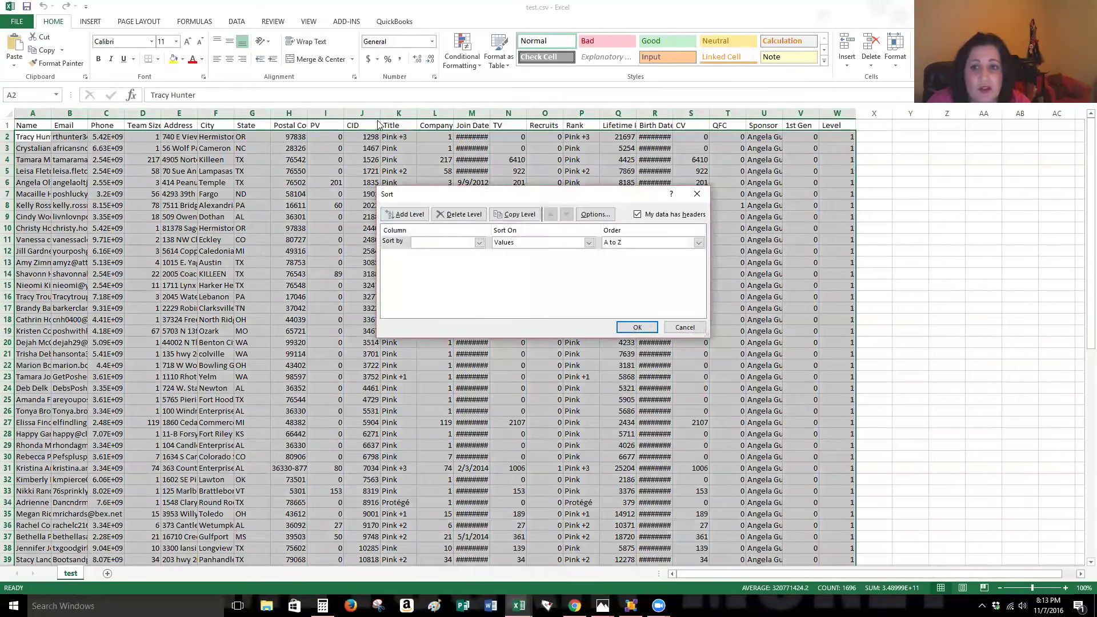
pyautogui.click(474, 244)
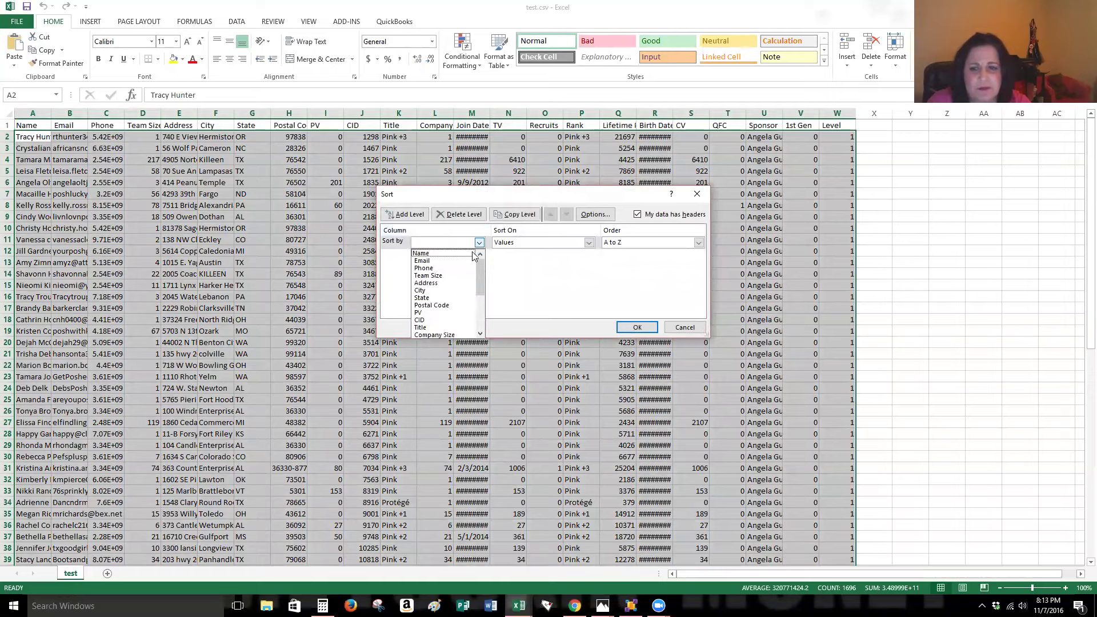
pyautogui.click(450, 328)
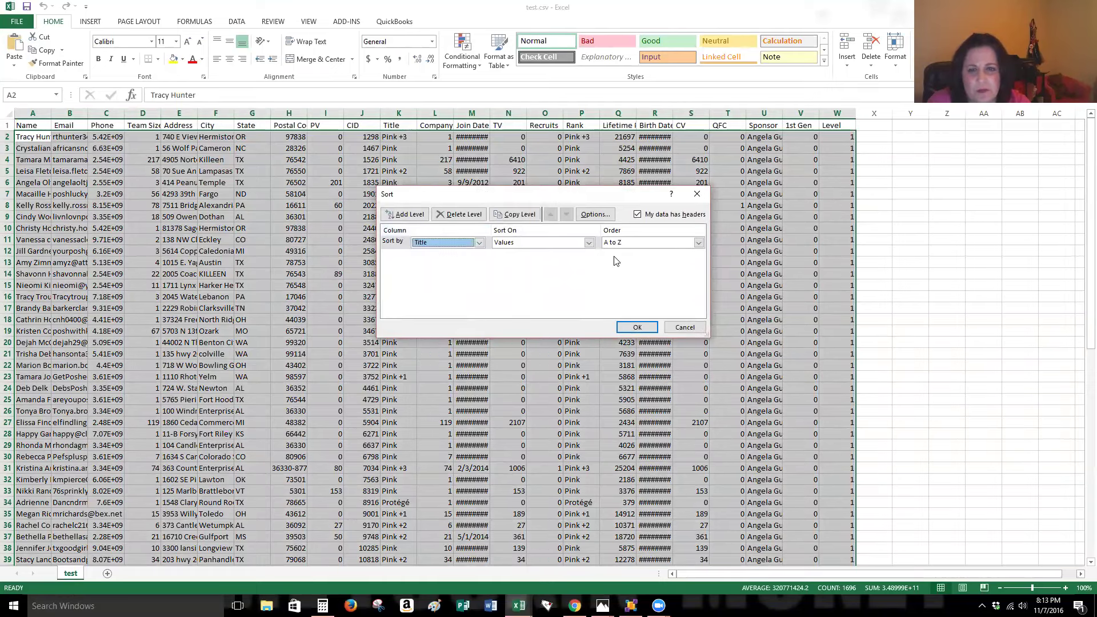
pyautogui.click(621, 327)
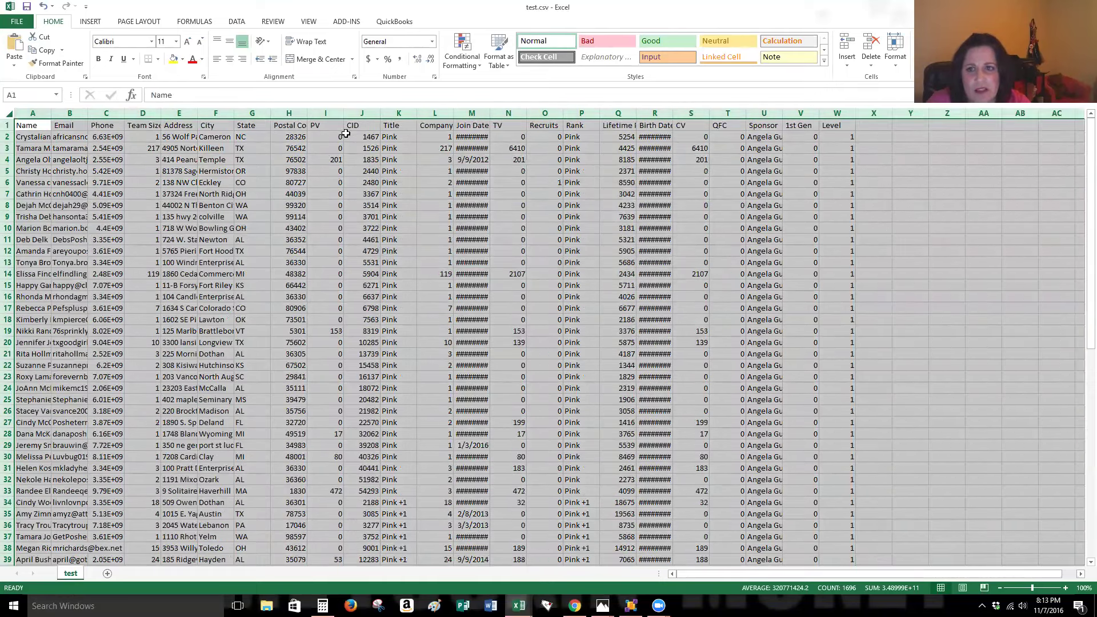
# Delete the columns from Email through CID, plus the Company Size and Join Date columns
pyautogui.click(358, 110)
pyautogui.moveTo(353, 113); pyautogui.dragTo(83, 124)
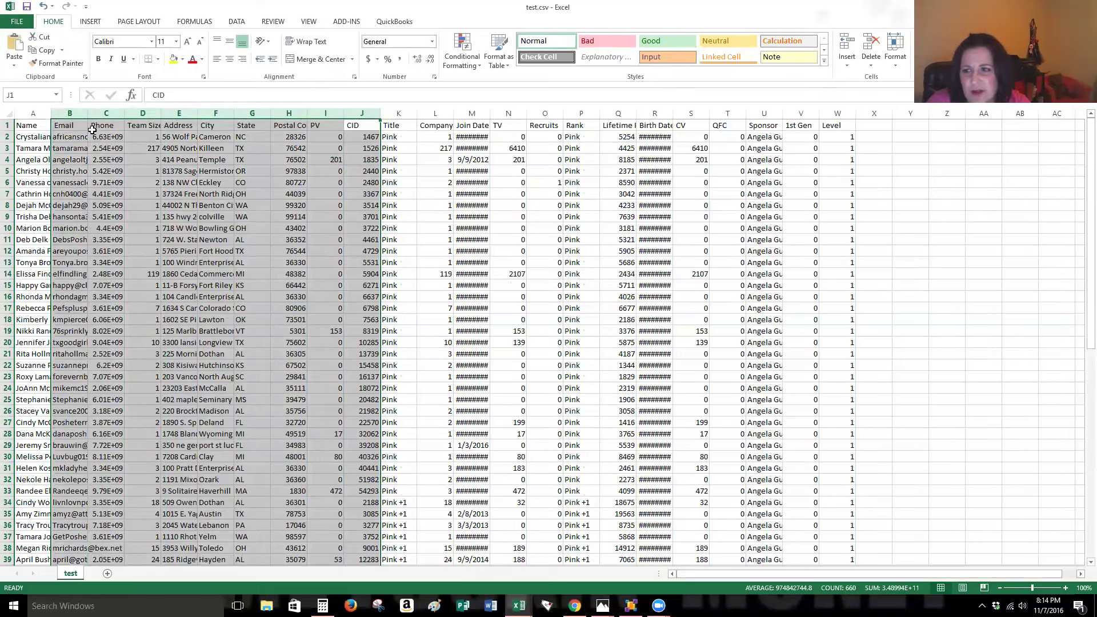
pyautogui.rightClick(93, 131)
pyautogui.click(148, 231)
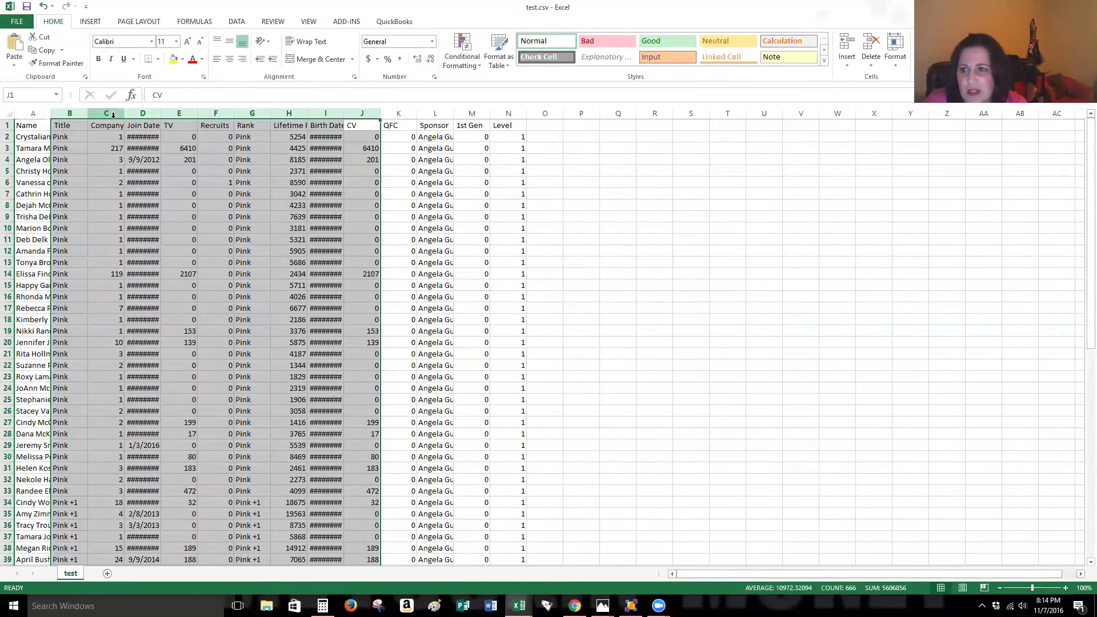
pyautogui.moveTo(112, 115); pyautogui.dragTo(137, 112)
pyautogui.rightClick(137, 112)
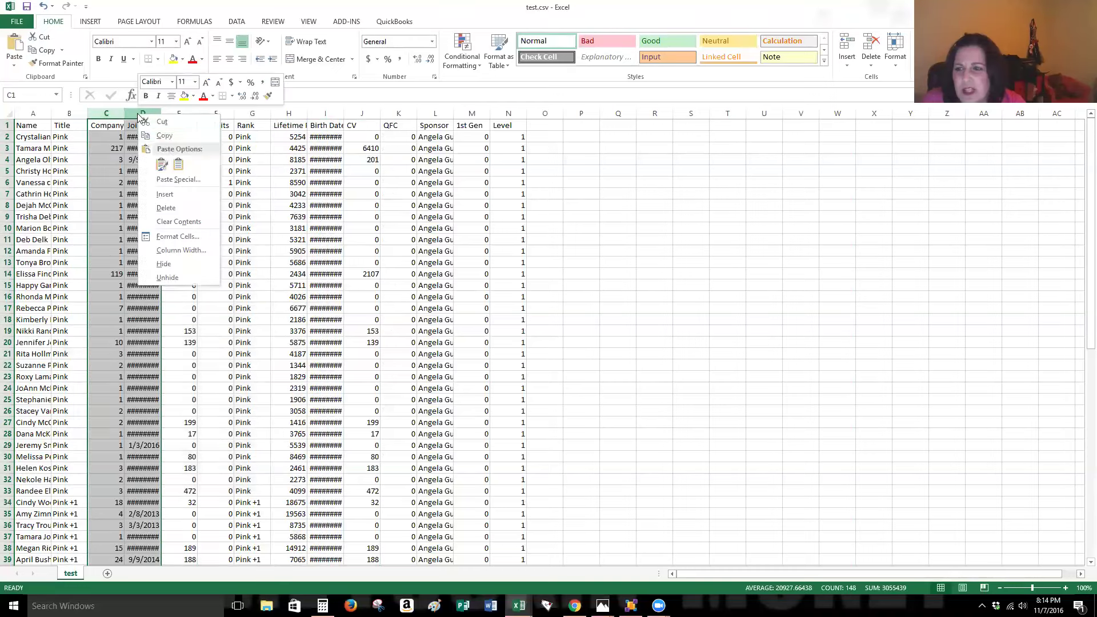
pyautogui.click(171, 203)
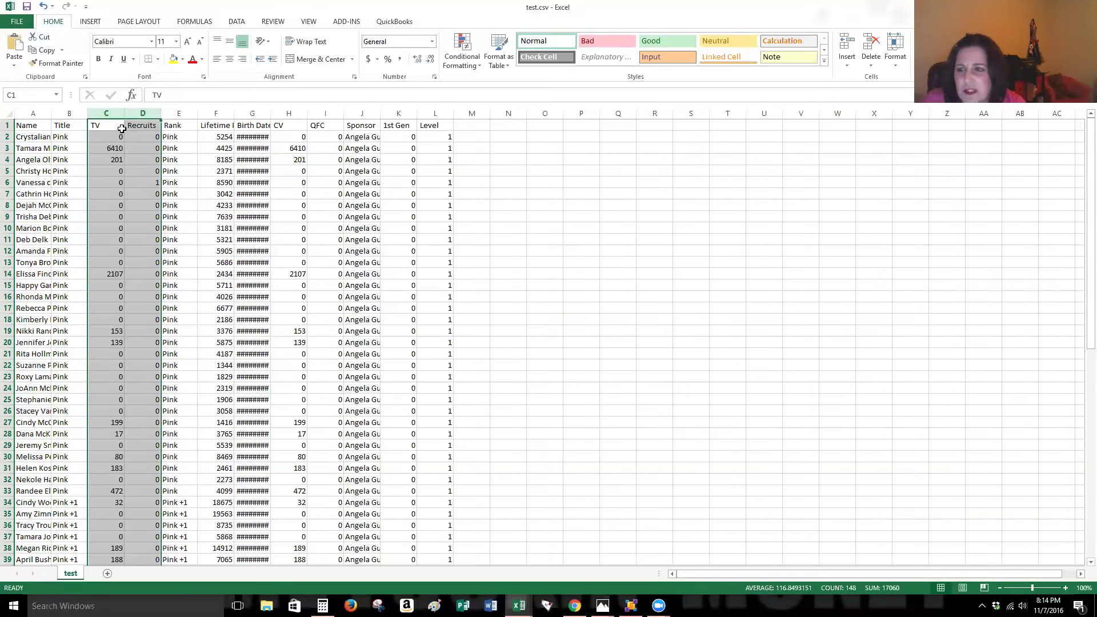
# Delete the columns from Recruits through Level, leaving only Name, Title and TV
pyautogui.moveTo(142, 113); pyautogui.dragTo(444, 125)
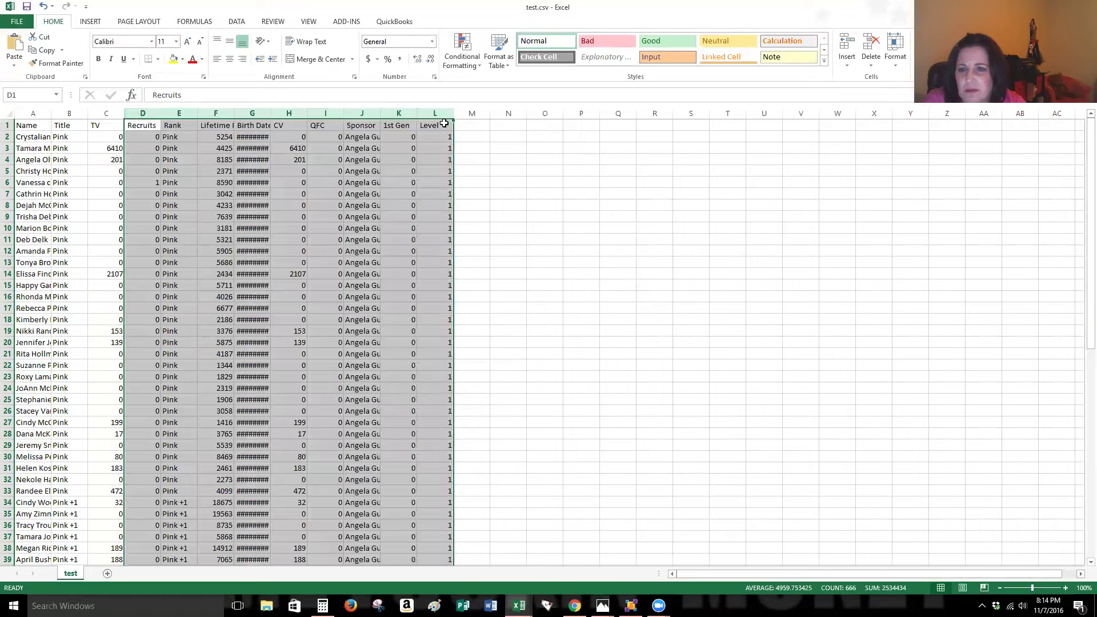
pyautogui.rightClick(445, 125)
pyautogui.click(459, 211)
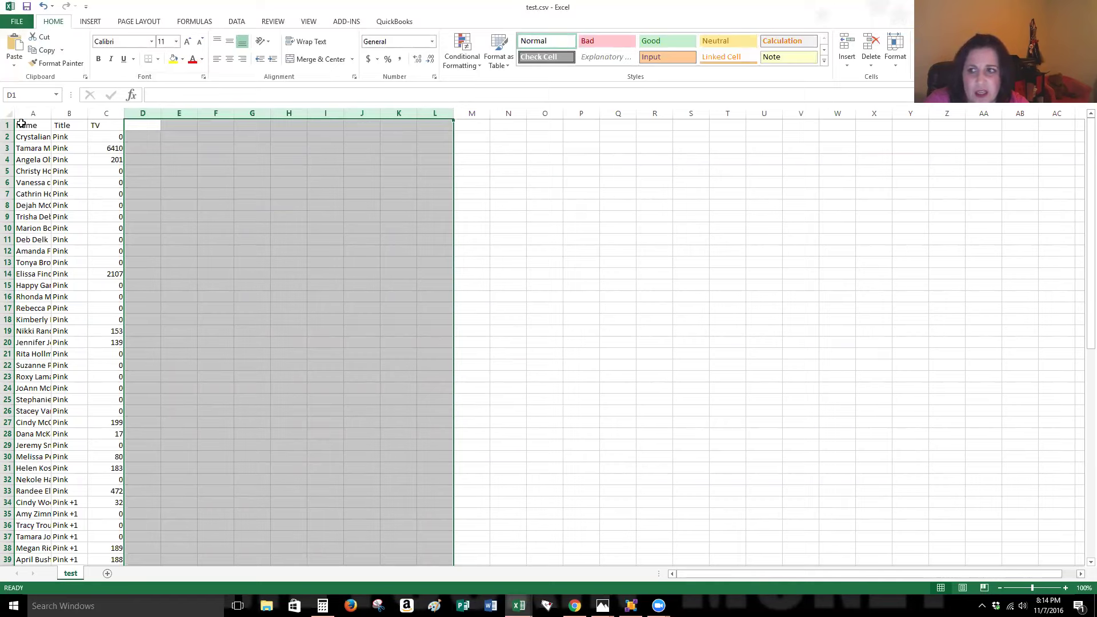
pyautogui.click(141, 134)
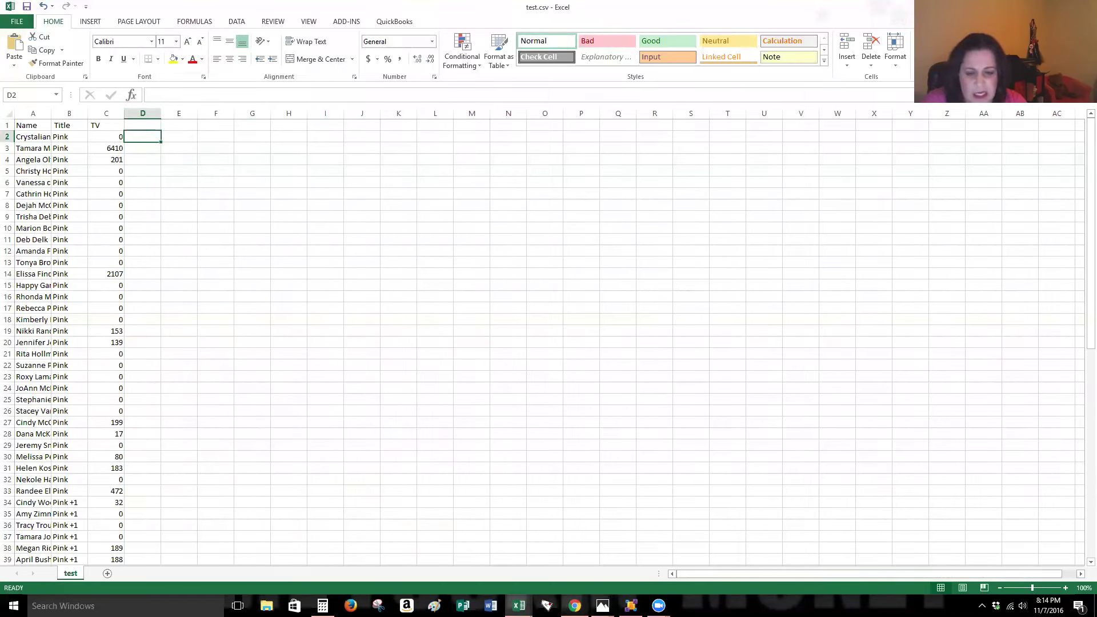
# Switch to the posh pay image in Photos and enlarge the pay plan table to read the Pink Plus 1 bonus percentages
pyautogui.moveTo(574, 605)
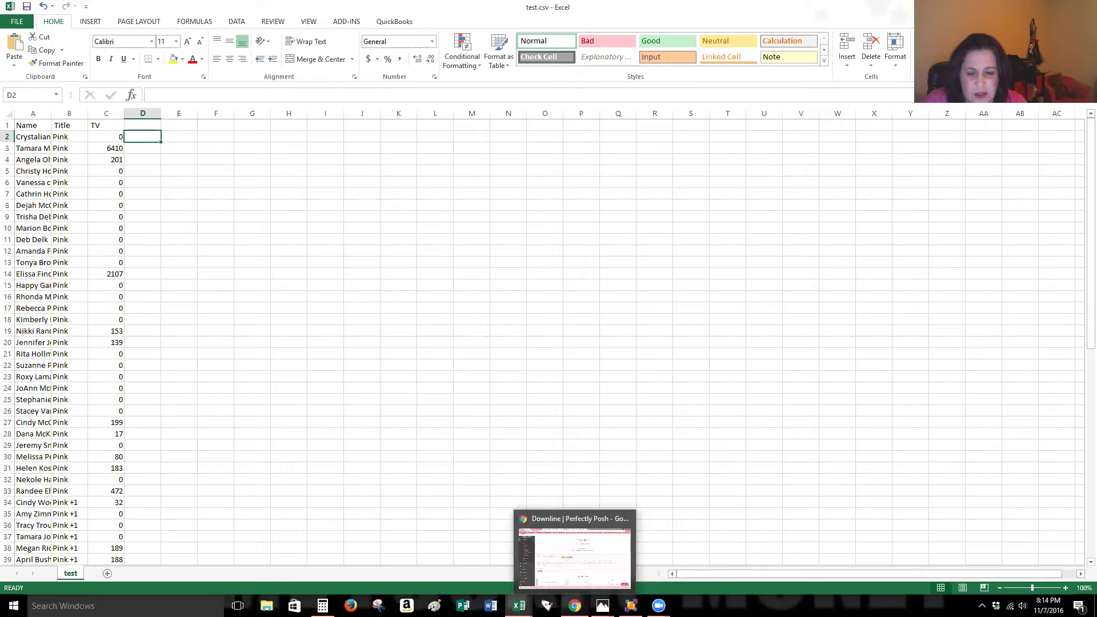
pyautogui.click(574, 606)
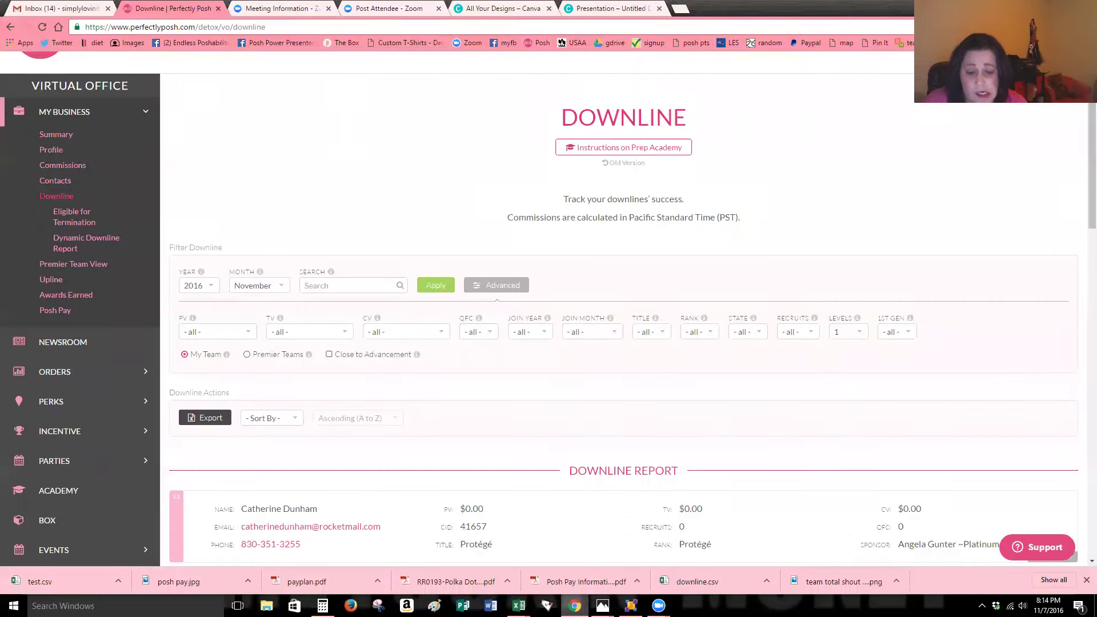
pyautogui.moveTo(602, 604)
pyautogui.click(638, 580)
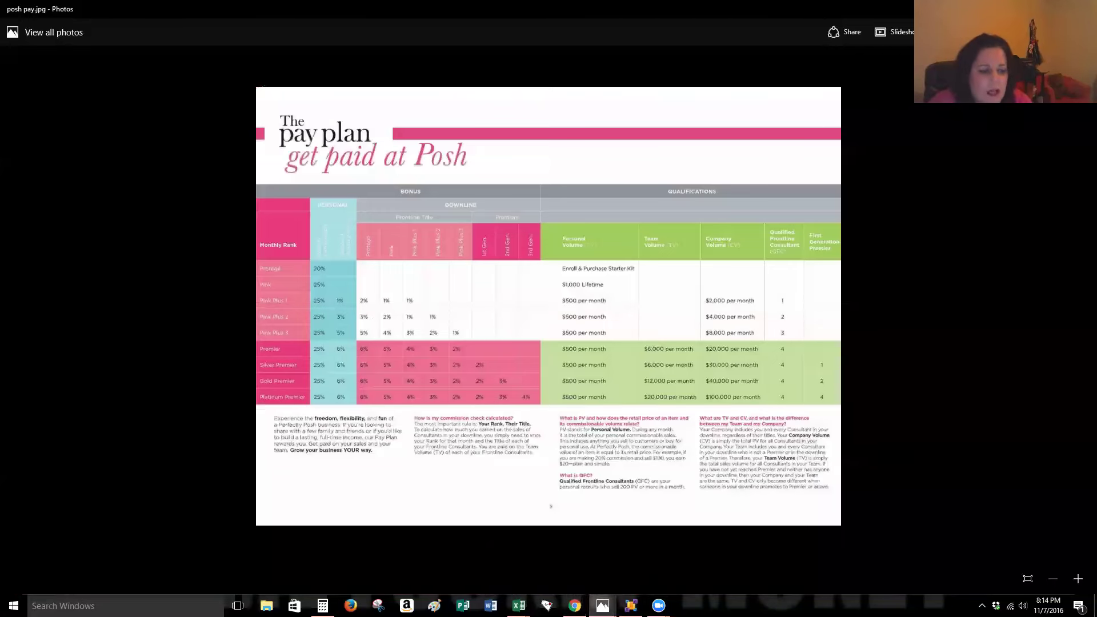
pyautogui.click(1077, 578)
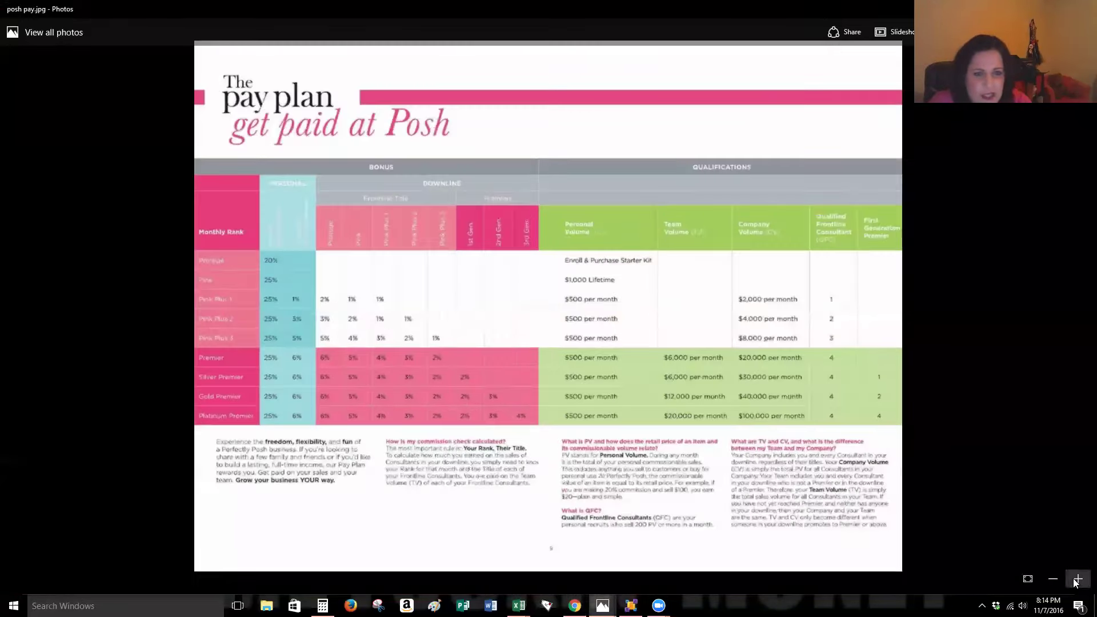
pyautogui.click(1076, 579)
pyautogui.click(1076, 579)
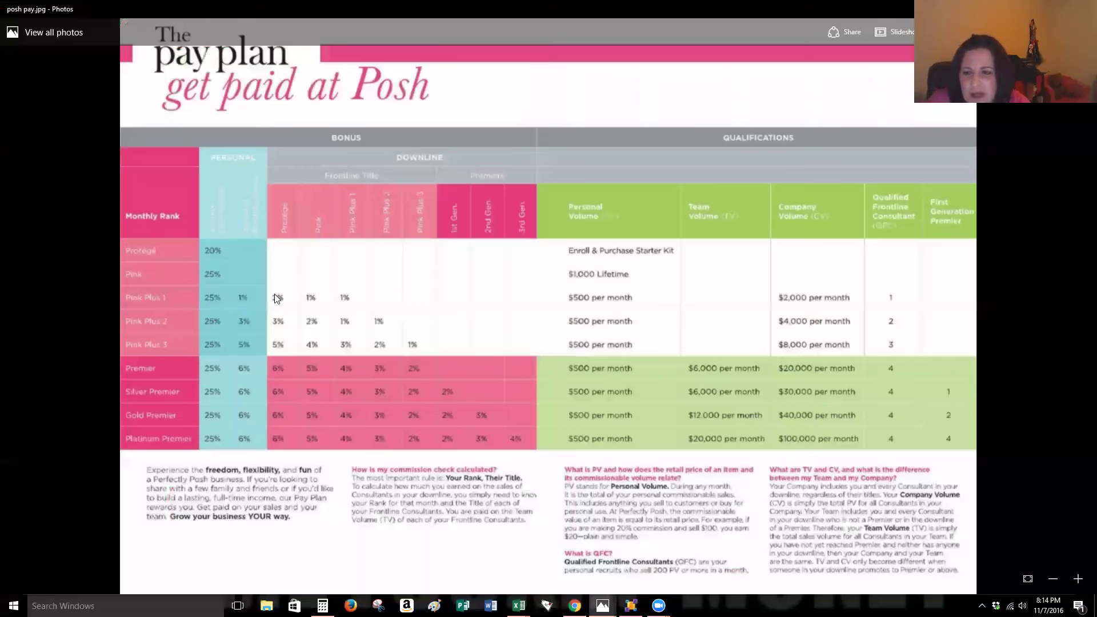
# In the test workbook in Excel, enter =C57*0.02 in D57 and fill it down through all the Protégé rows
pyautogui.moveTo(574, 605)
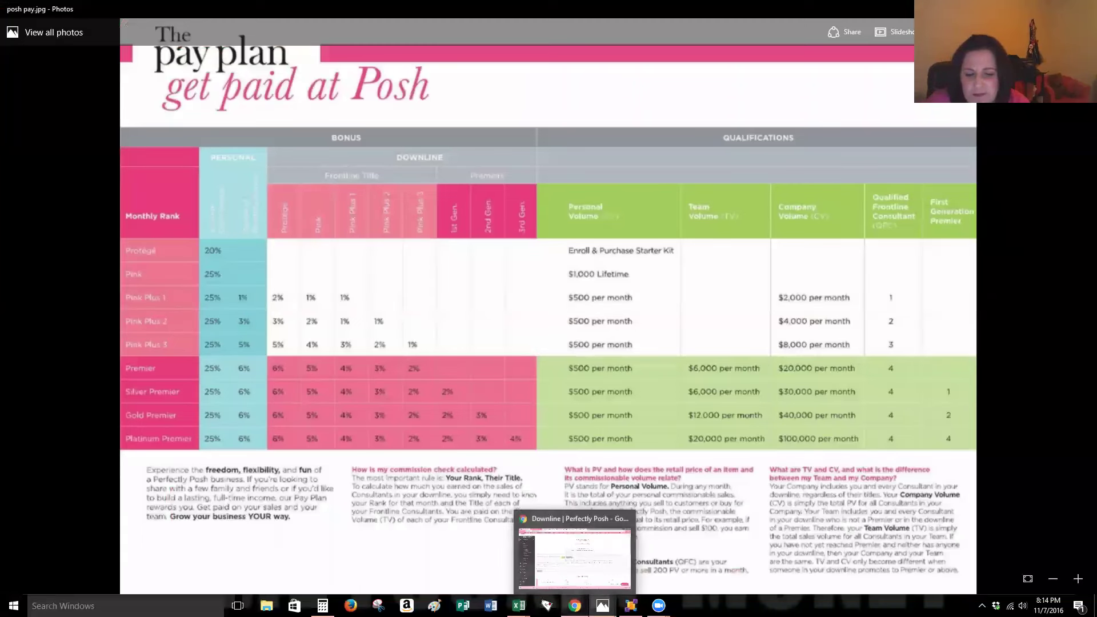
pyautogui.moveTo(519, 605)
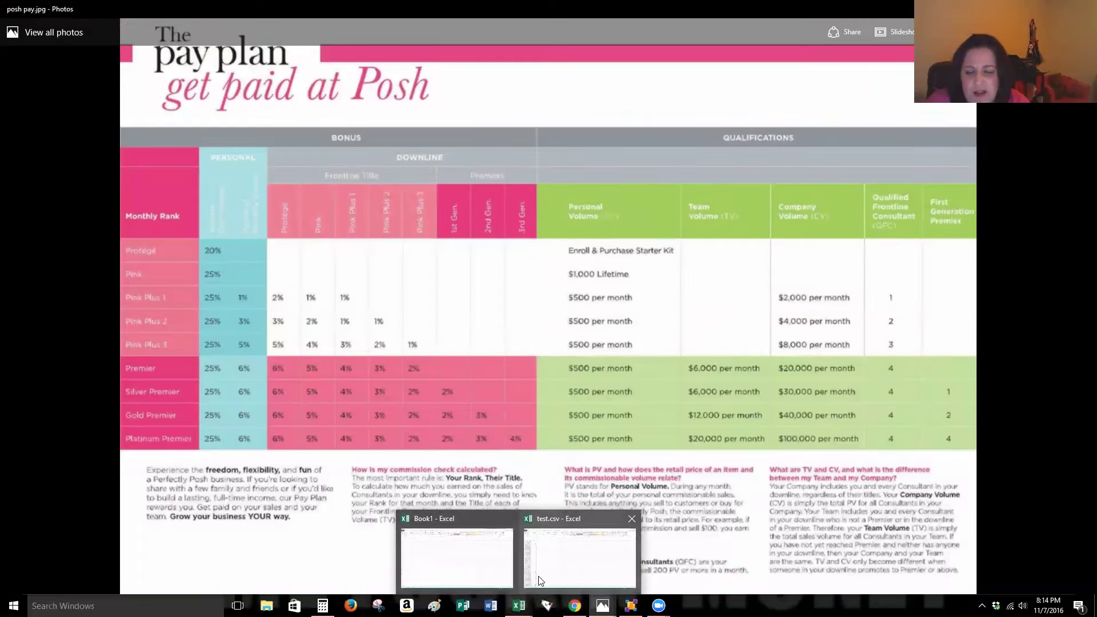
pyautogui.click(576, 551)
pyautogui.scroll(-19, 81, 449)
pyautogui.scroll(3, 82, 448)
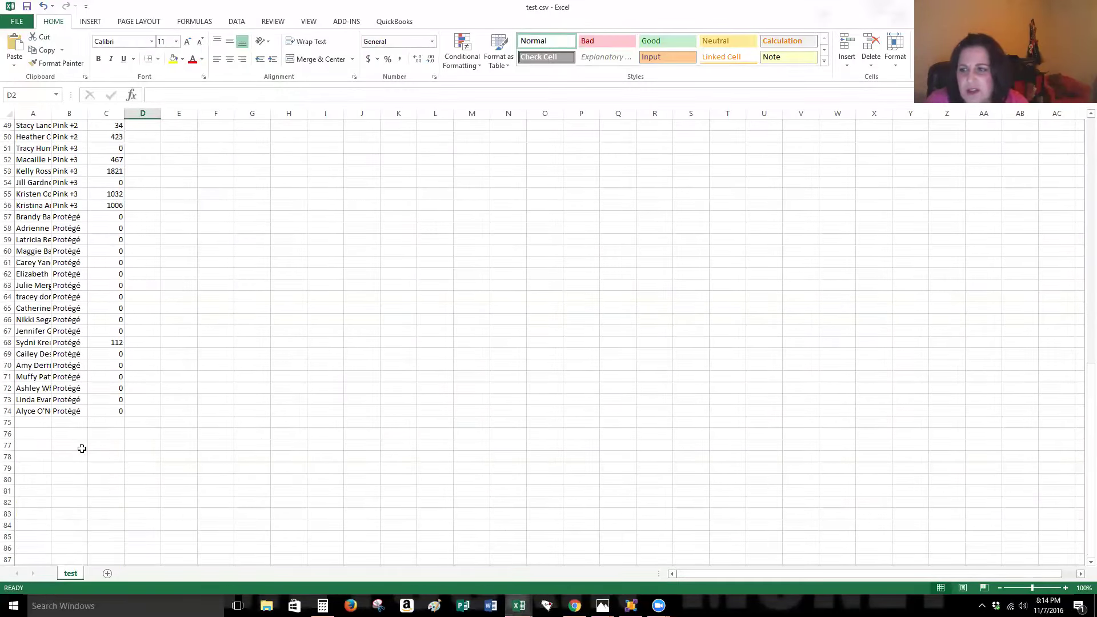
pyautogui.click(145, 218)
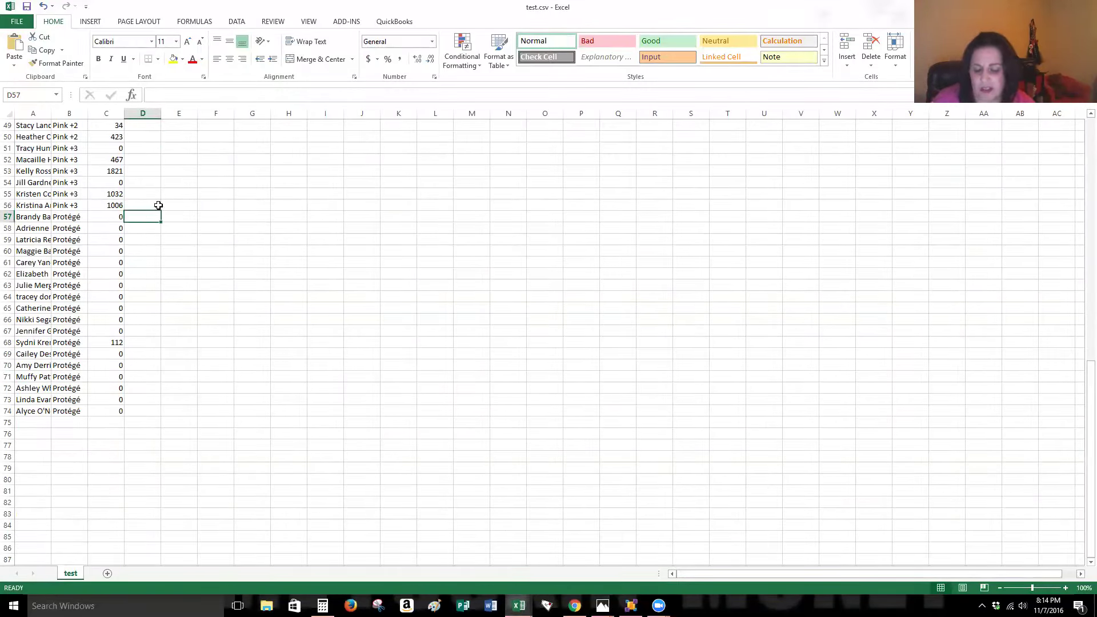
pyautogui.write('=')
pyautogui.click(114, 219)
pyautogui.write('*')
pyautogui.press('Return')
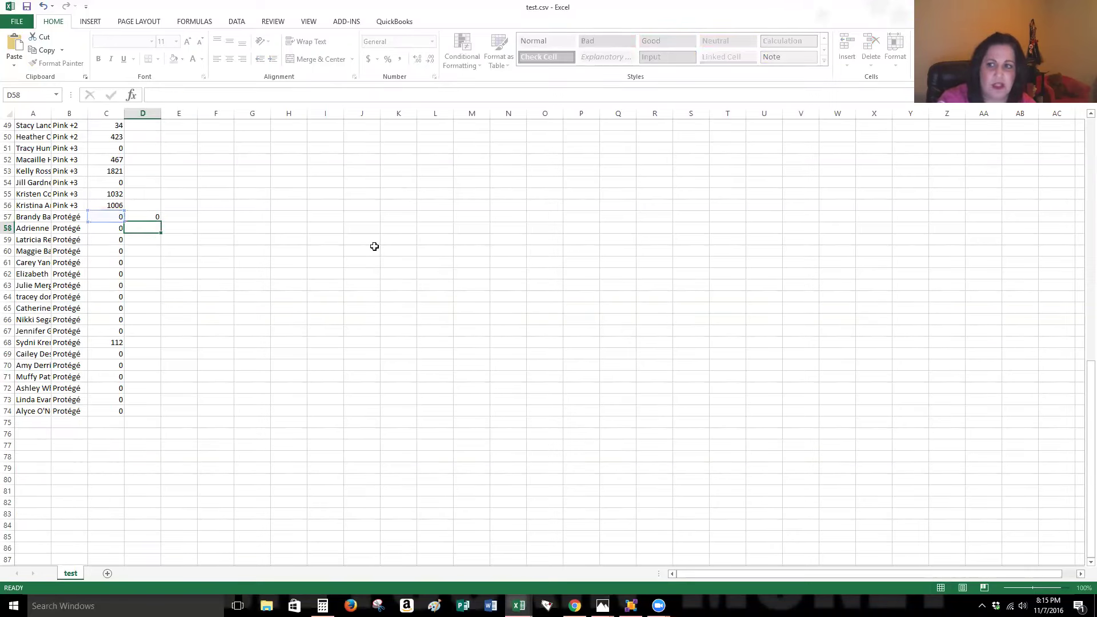
pyautogui.click(148, 220)
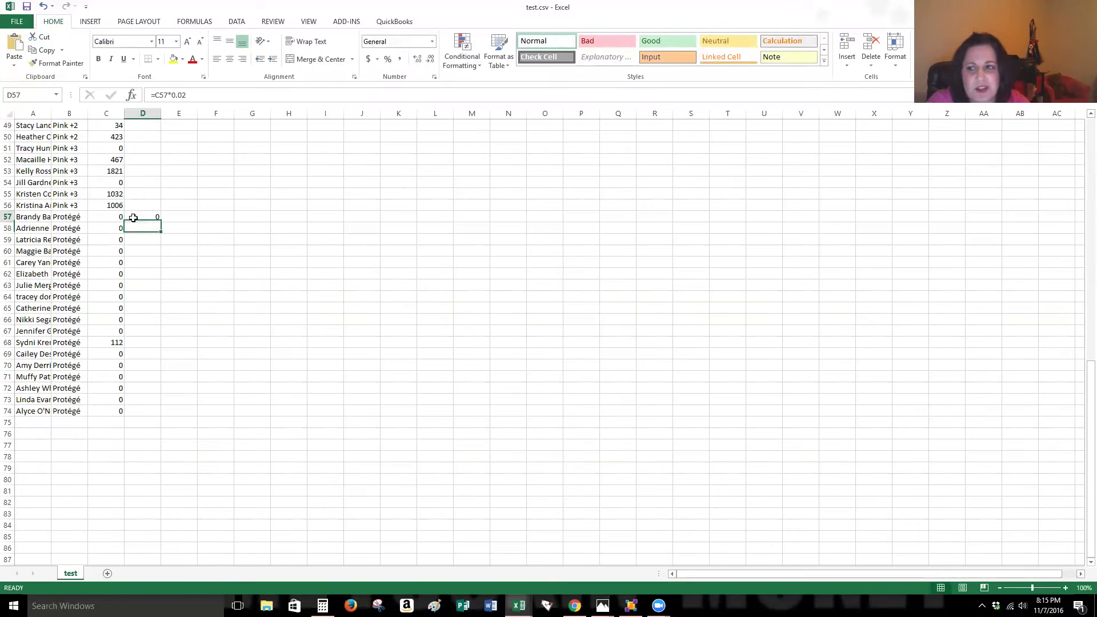
pyautogui.doubleClick(160, 223)
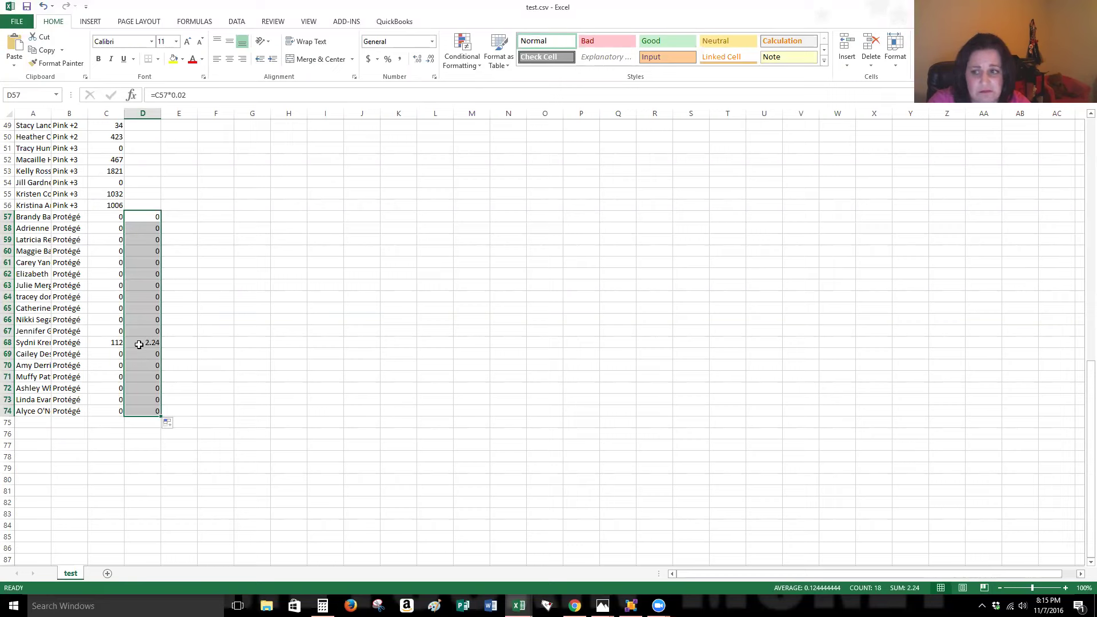
# Switch to the posh pay image to check the Pink Plus 1 rank's percentages for Pink and Pink Plus 1 frontline titles
pyautogui.moveTo(574, 606)
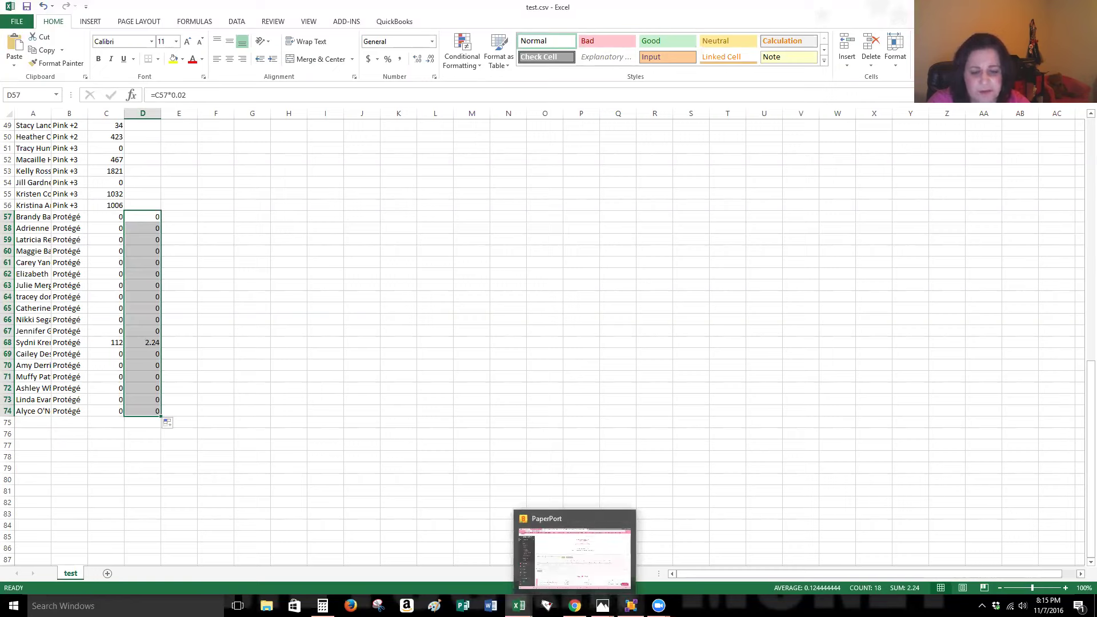
pyautogui.moveTo(631, 605)
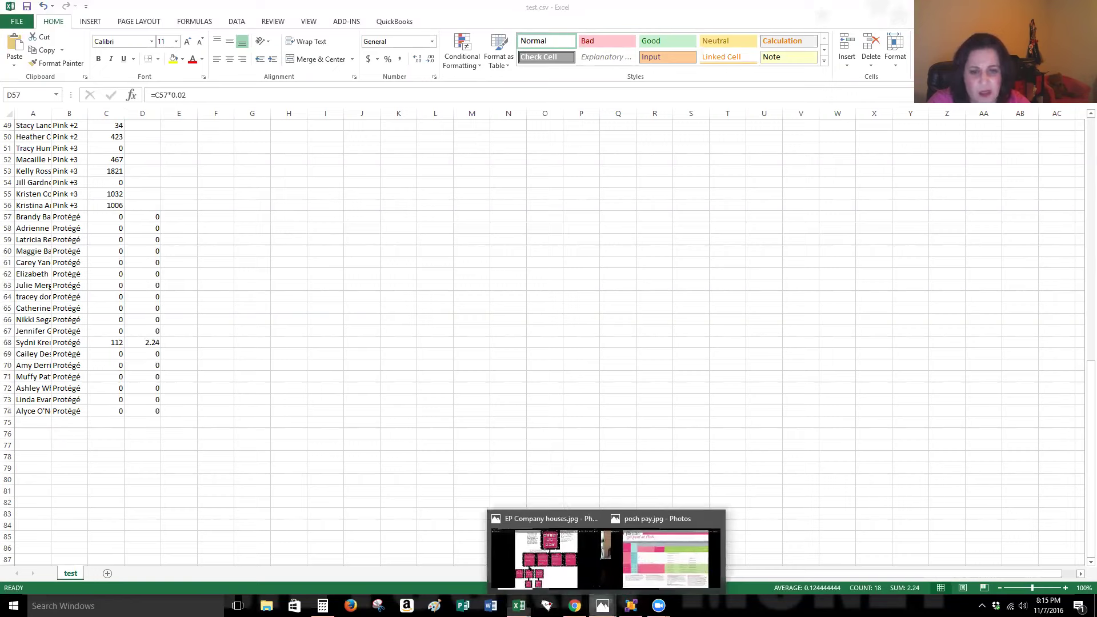
pyautogui.click(638, 575)
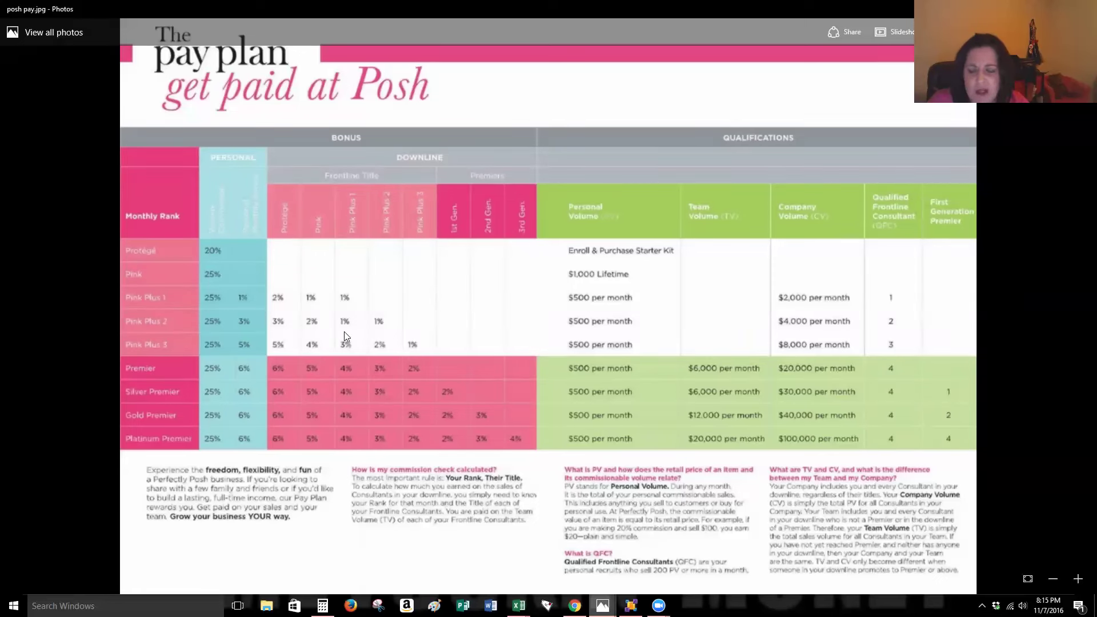
pyautogui.moveTo(573, 605)
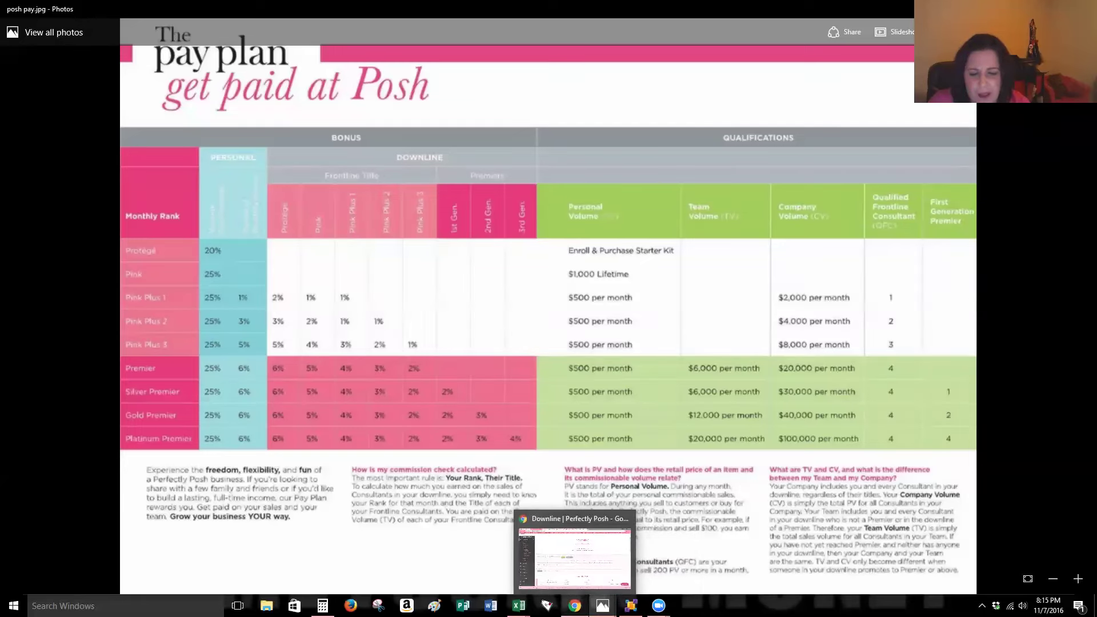
pyautogui.moveTo(519, 605)
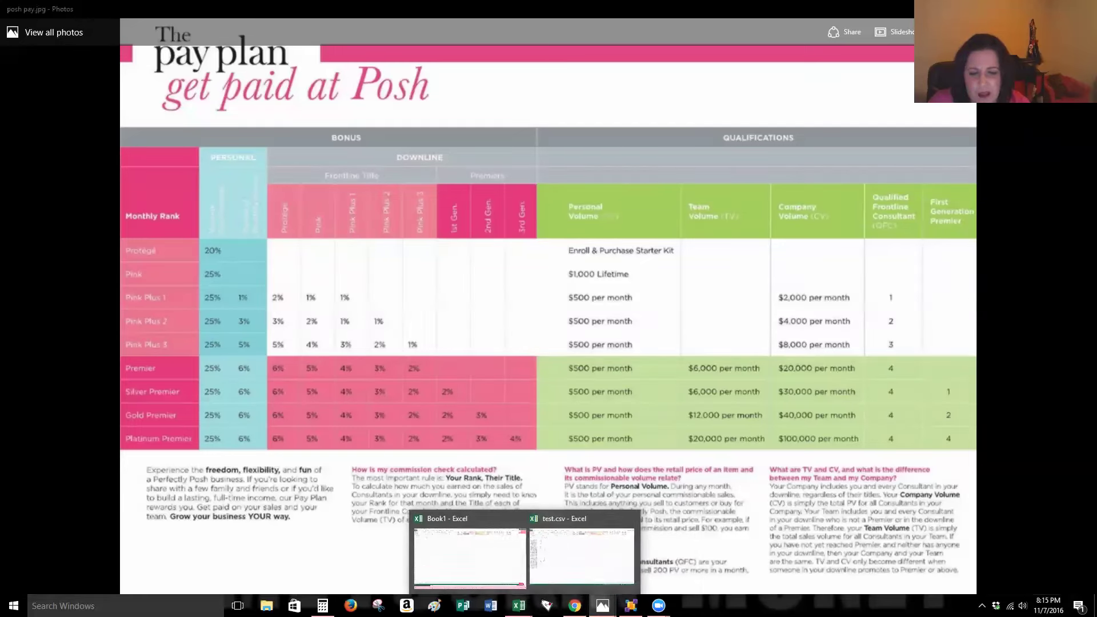
# Back in the test workbook, enter =C2*0.01 in D2 and fill it down through the last Pink +1 row, row 43
pyautogui.click(566, 558)
pyautogui.scroll(12, 108, 249)
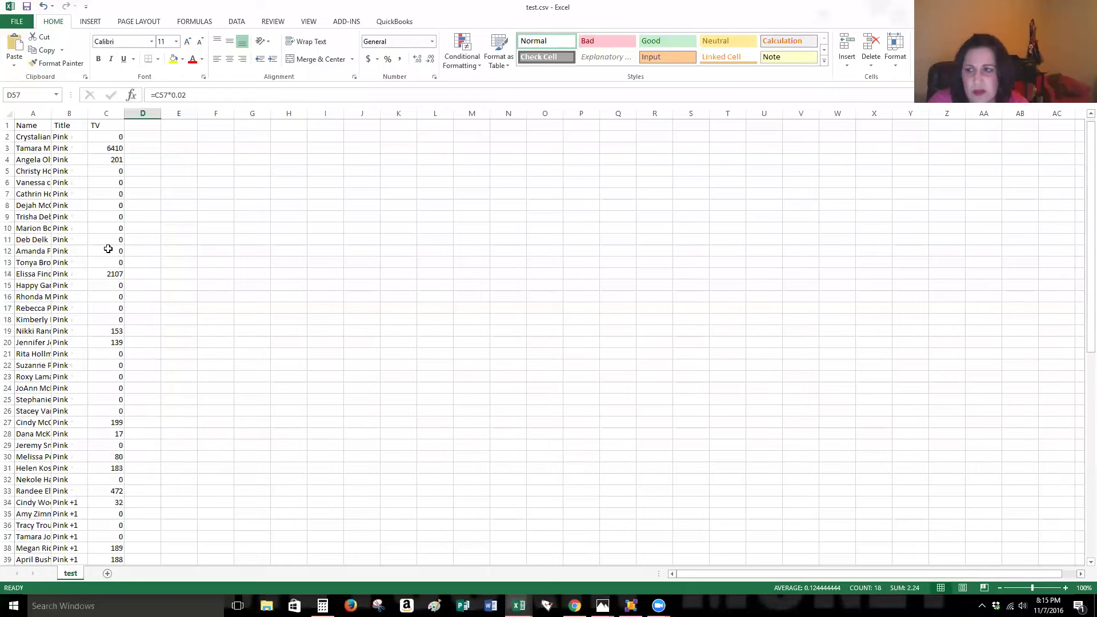
pyautogui.click(153, 138)
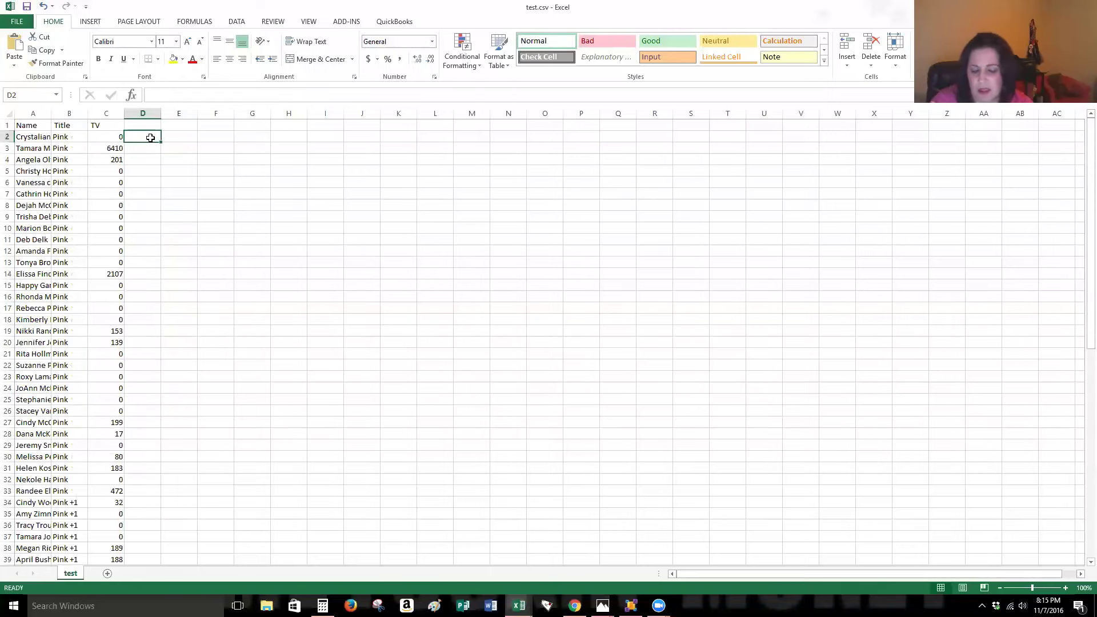
pyautogui.write('=')
pyautogui.click(105, 137)
pyautogui.write('*')
pyautogui.write('.06')
pyautogui.press('Return')
pyautogui.click(147, 138)
pyautogui.moveTo(161, 142); pyautogui.dragTo(146, 449)
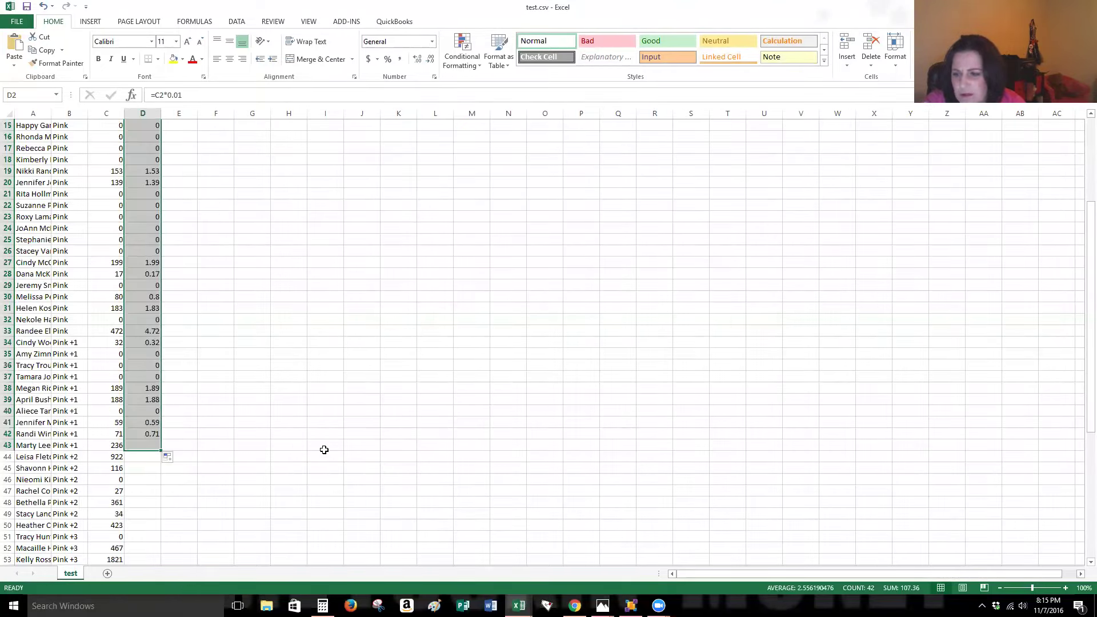
# Delete rows 44 to 56, which hold the Pink +2 and Pink +3 consultants
pyautogui.scroll(-3, 223, 488)
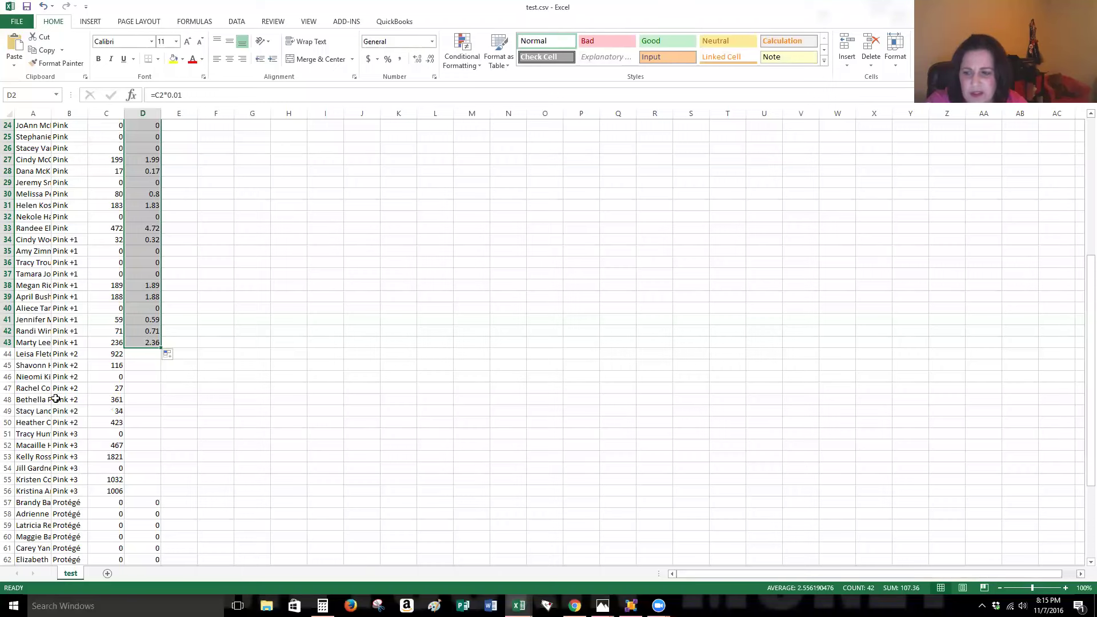
pyautogui.moveTo(8, 353); pyautogui.dragTo(19, 490)
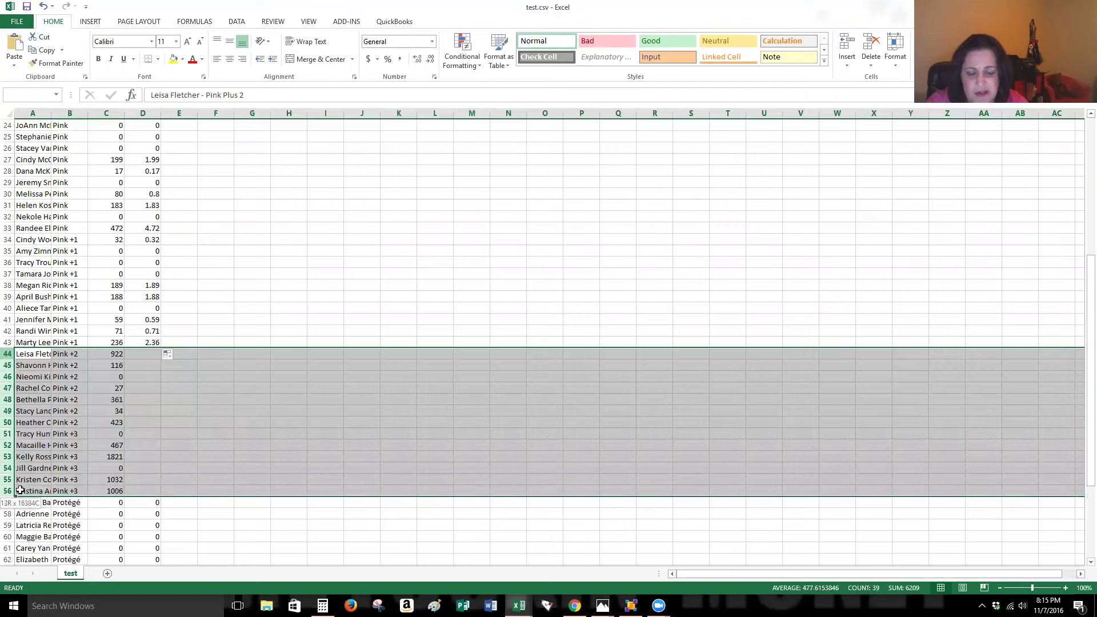
pyautogui.rightClick(75, 408)
pyautogui.press('Escape')
pyautogui.hotkey('ctrl', '-')
# Sum the bonus amounts in column D from D2 down, placing the total in D62 below the last row
pyautogui.scroll(8, 142, 176)
pyautogui.moveTo(148, 137); pyautogui.dragTo(146, 551)
pyautogui.scroll(7, 483, 309)
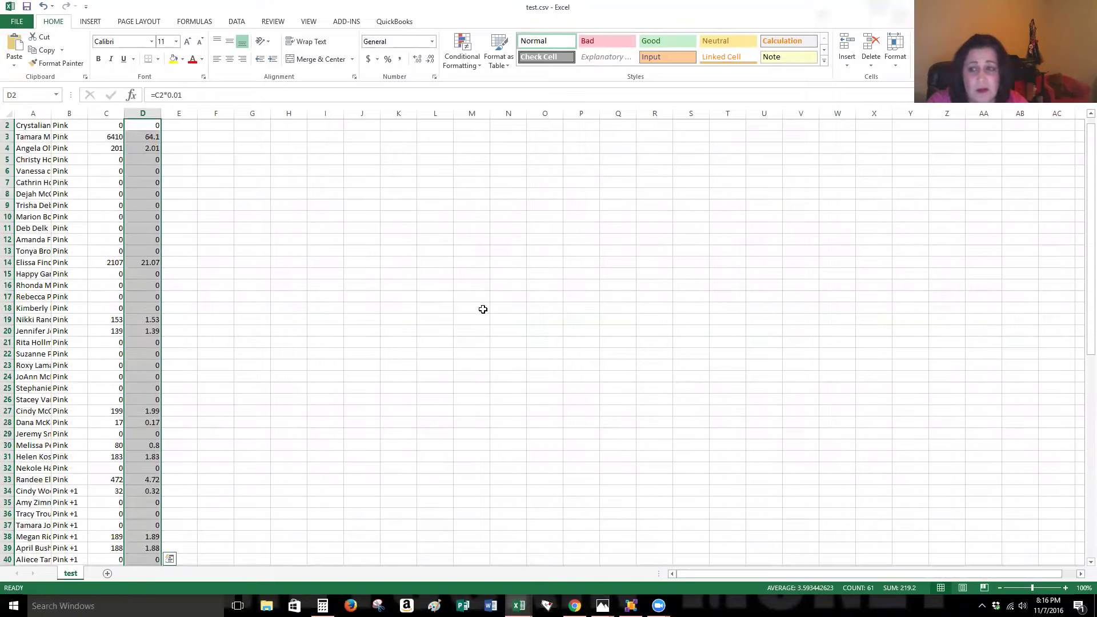
pyautogui.scroll(-13, 457, 320)
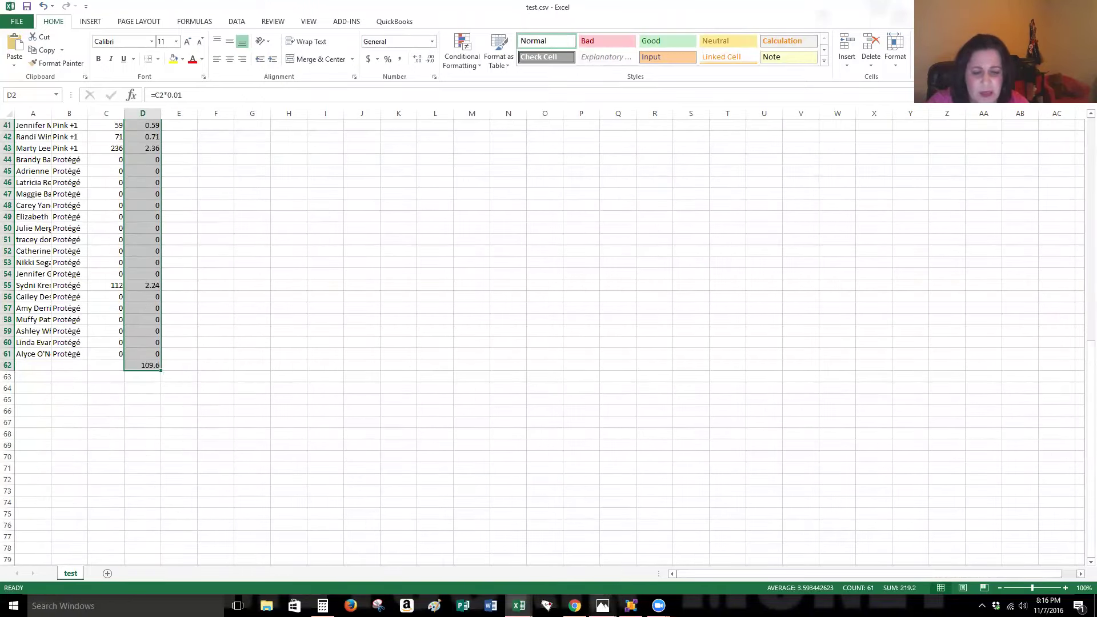
# Check the pay plan's percentages in the posh pay image, and return to the test workbook to review the Title column
pyautogui.click(603, 605)
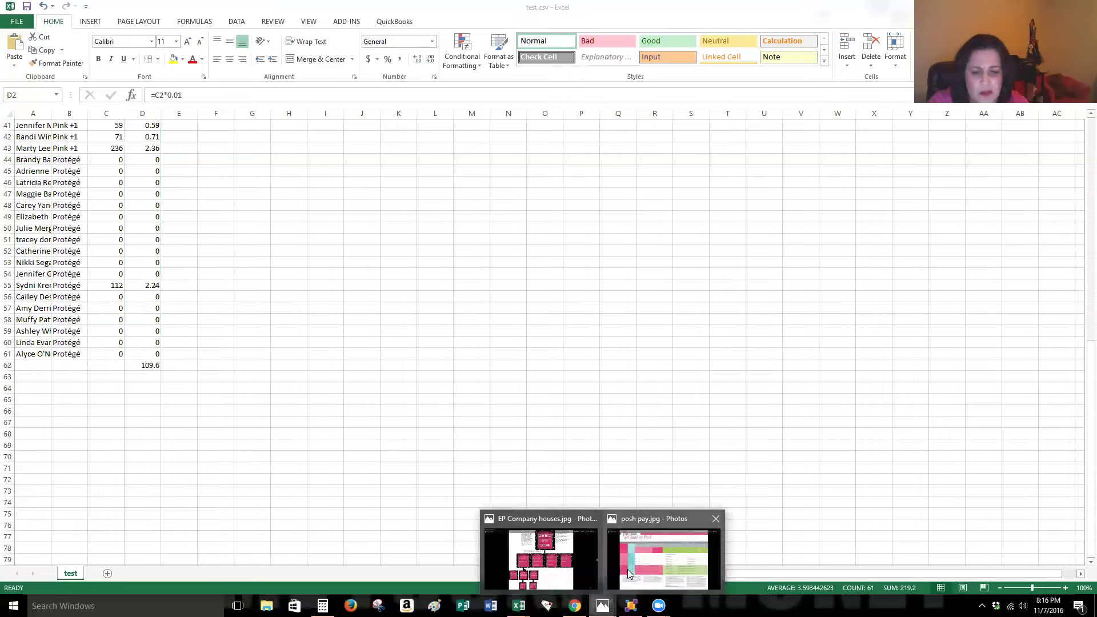
pyautogui.click(662, 560)
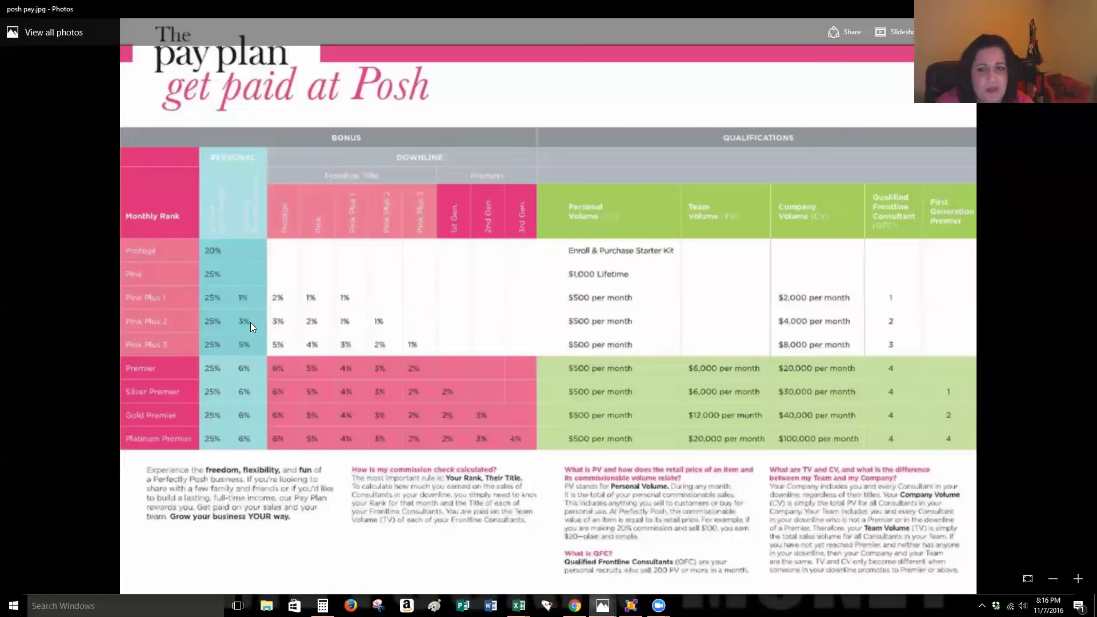
pyautogui.moveTo(519, 605)
pyautogui.click(550, 569)
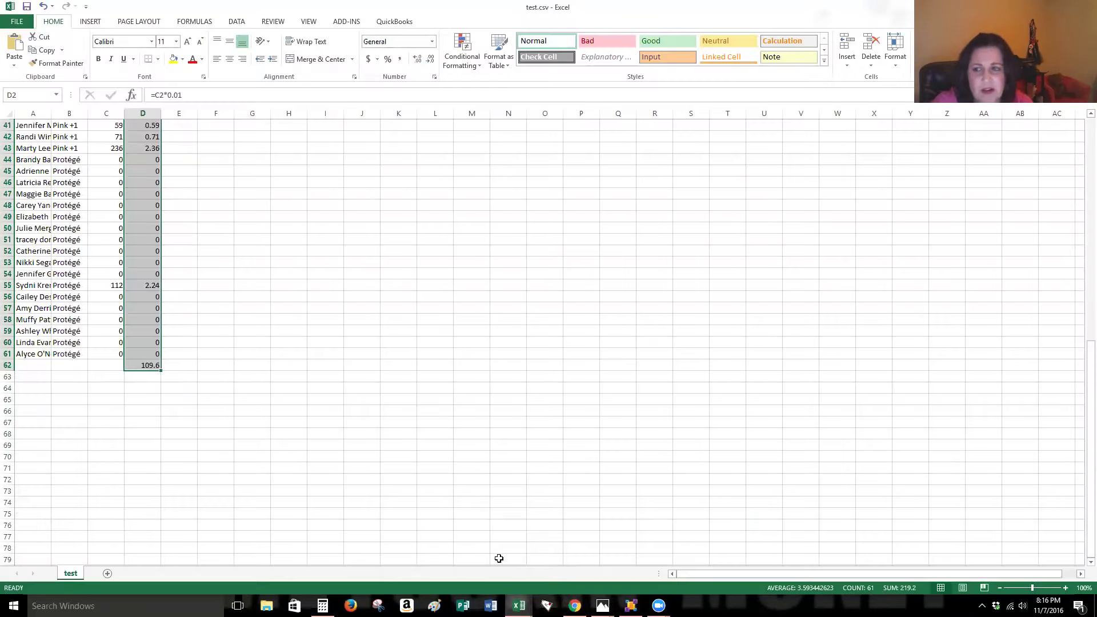
pyautogui.scroll(13, 111, 192)
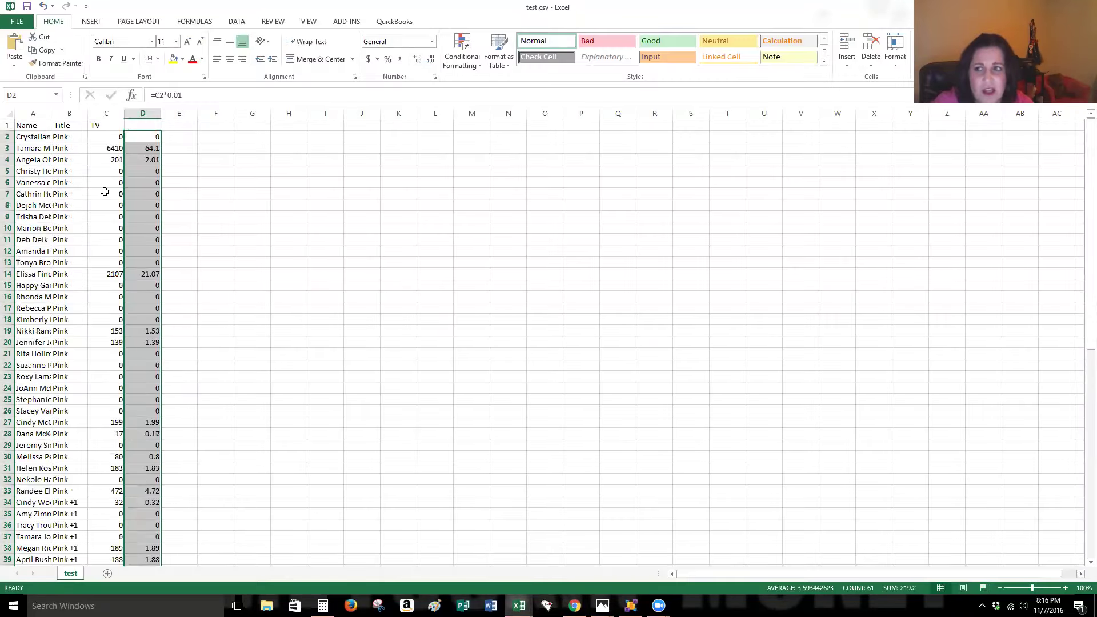
pyautogui.click(67, 114)
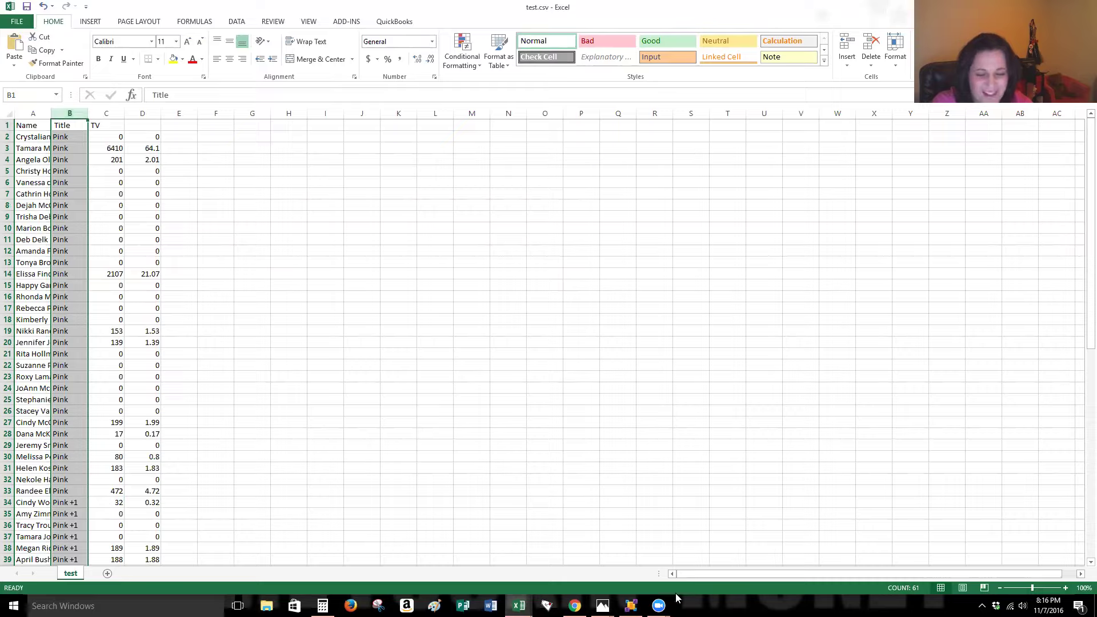
# Look over the downline report in Chrome and the personal volume qualifications in the posh pay image
pyautogui.click(575, 605)
pyautogui.scroll(-3, 605, 467)
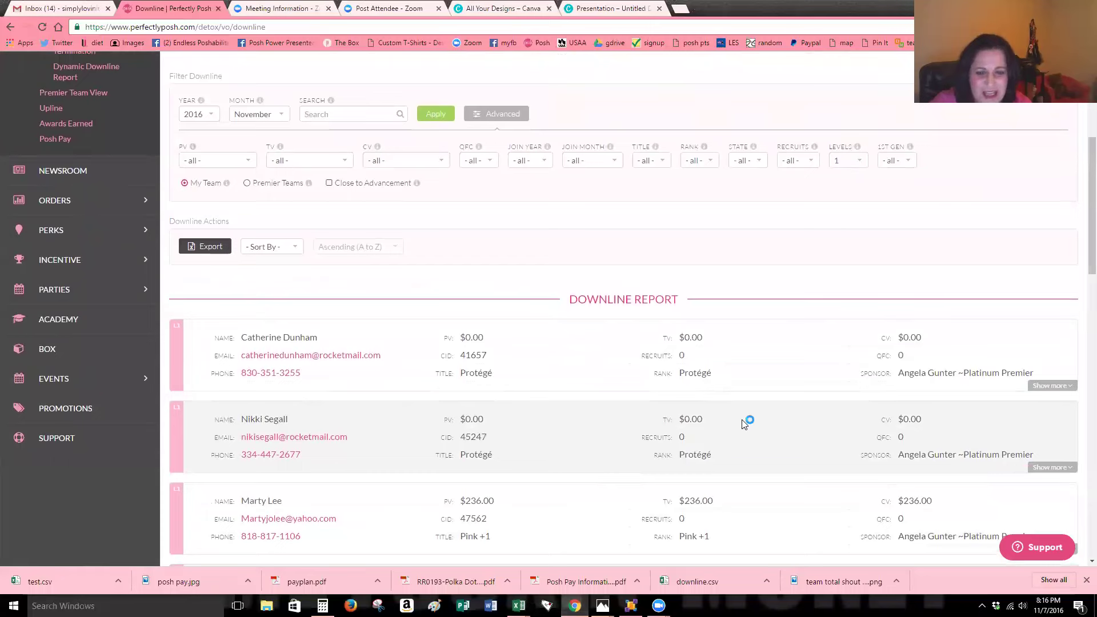
pyautogui.moveTo(602, 605)
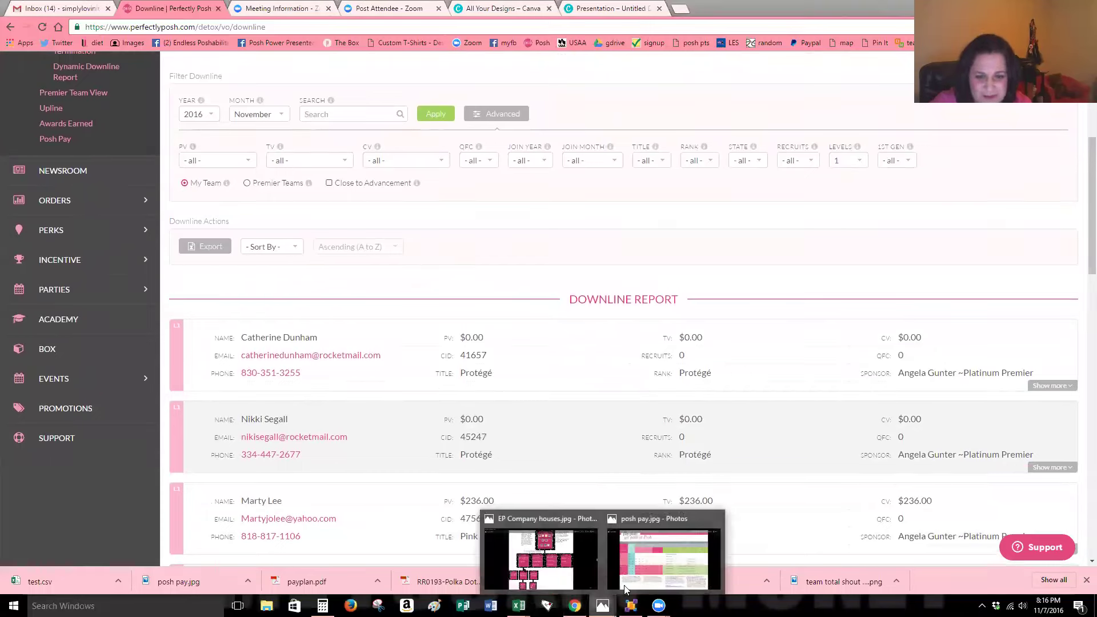
pyautogui.click(633, 574)
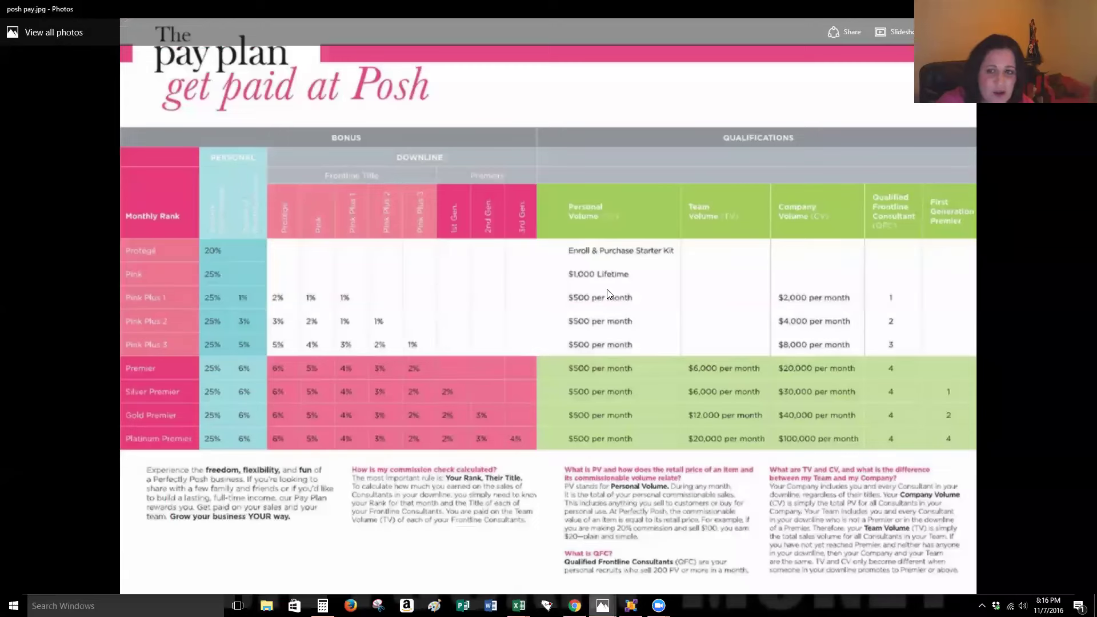
# Compare the Title and Rank of the Pink +1 consultant in Chrome's downline report, and reopen the posh pay image to review the qualifications
pyautogui.moveTo(574, 605)
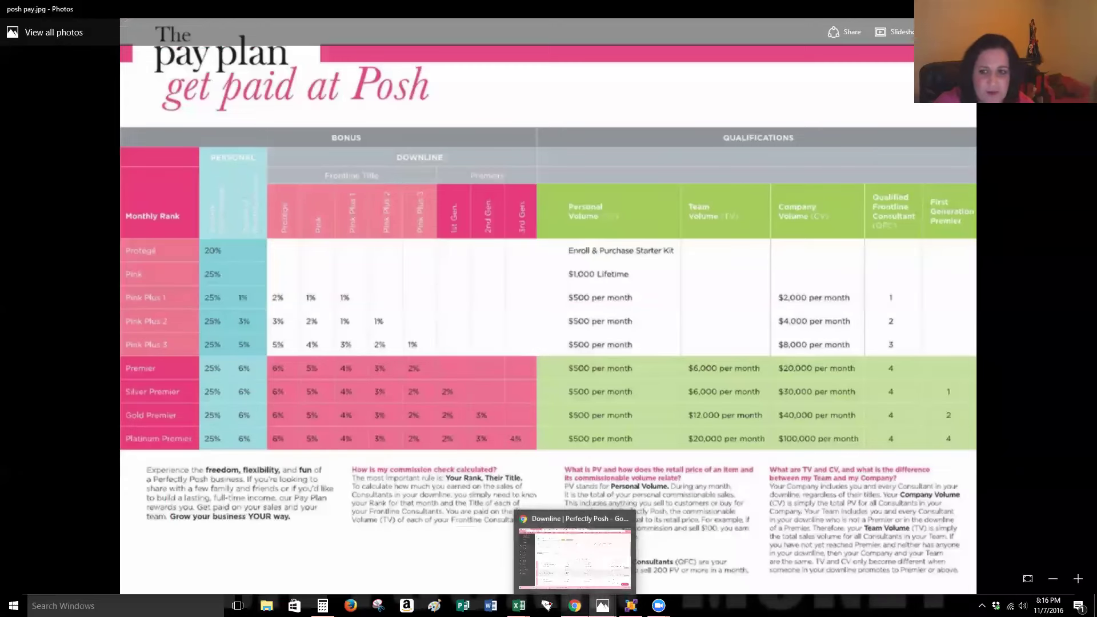
pyautogui.click(592, 559)
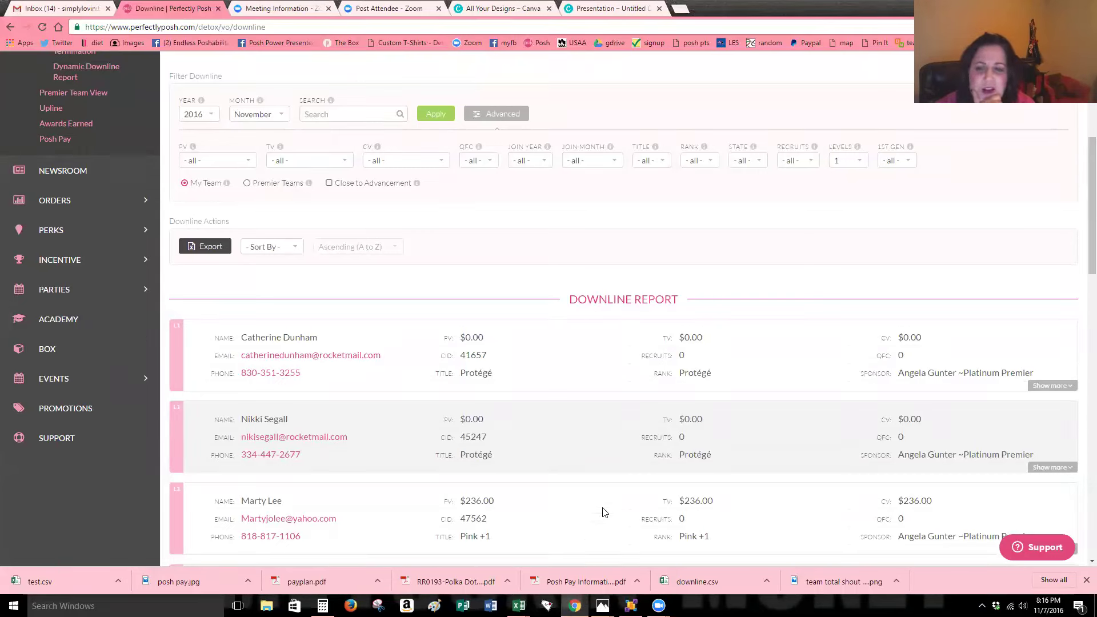
pyautogui.scroll(-3, 604, 512)
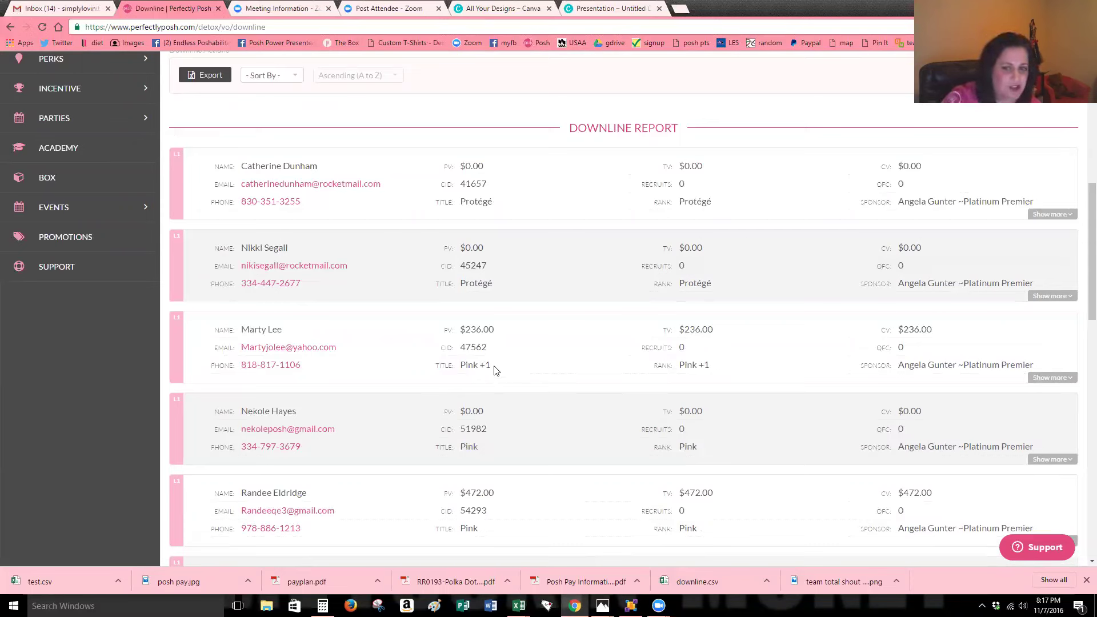
pyautogui.moveTo(497, 365); pyautogui.dragTo(437, 366)
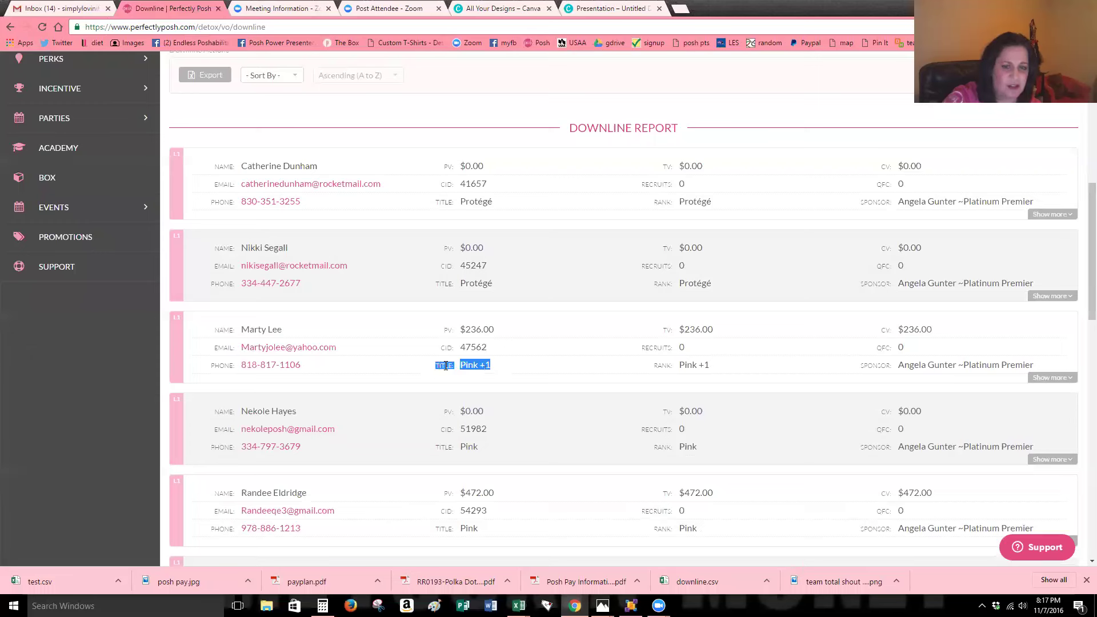
pyautogui.moveTo(709, 367); pyautogui.dragTo(656, 369)
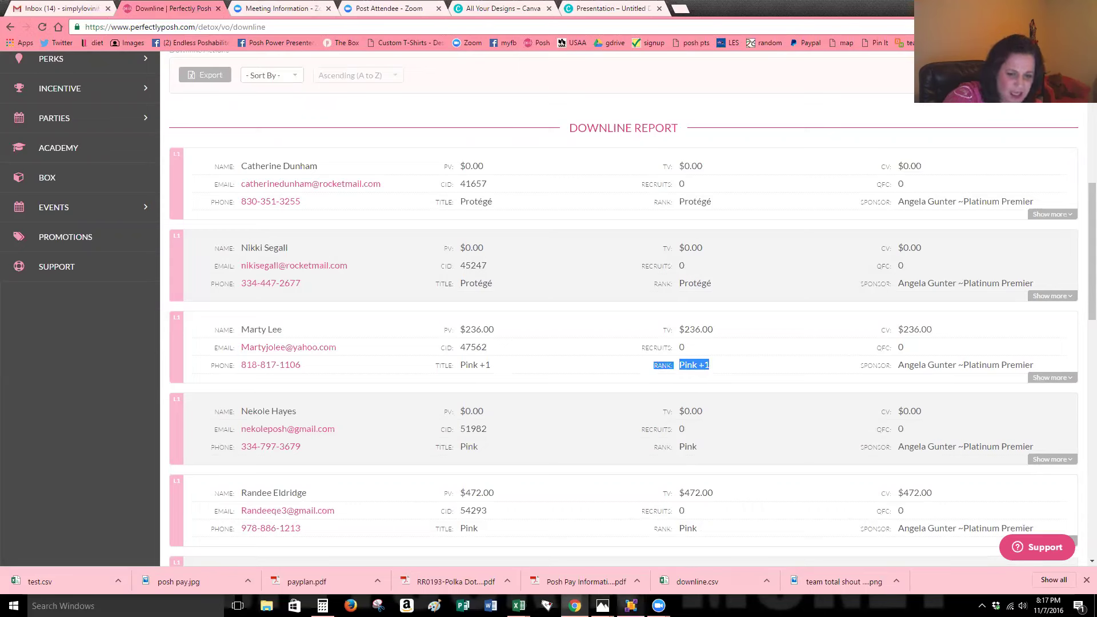
pyautogui.click(603, 606)
pyautogui.click(627, 575)
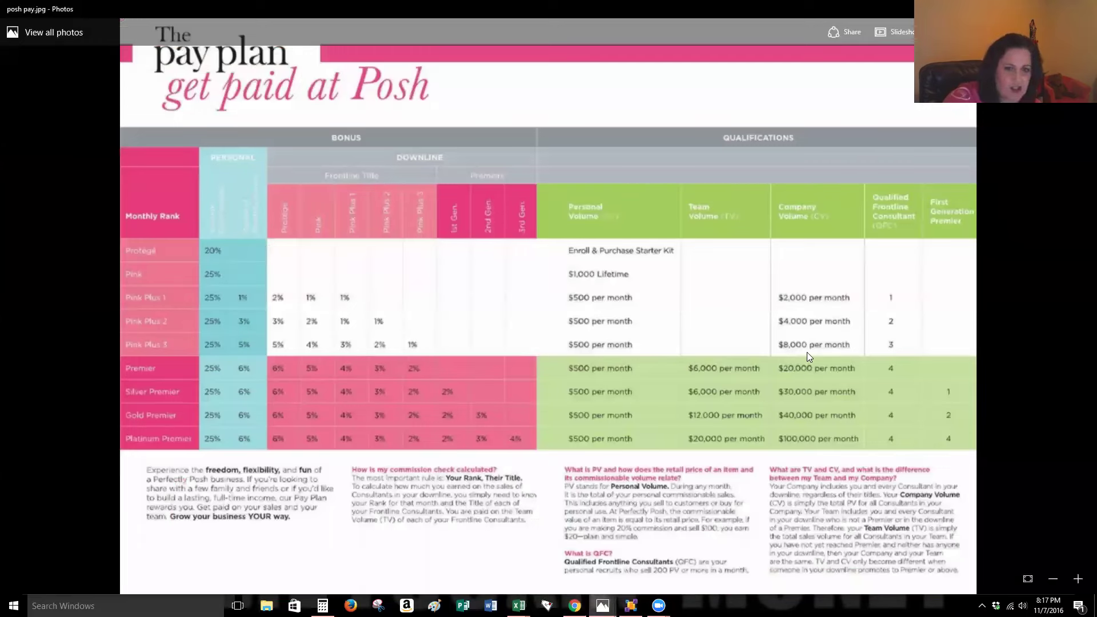